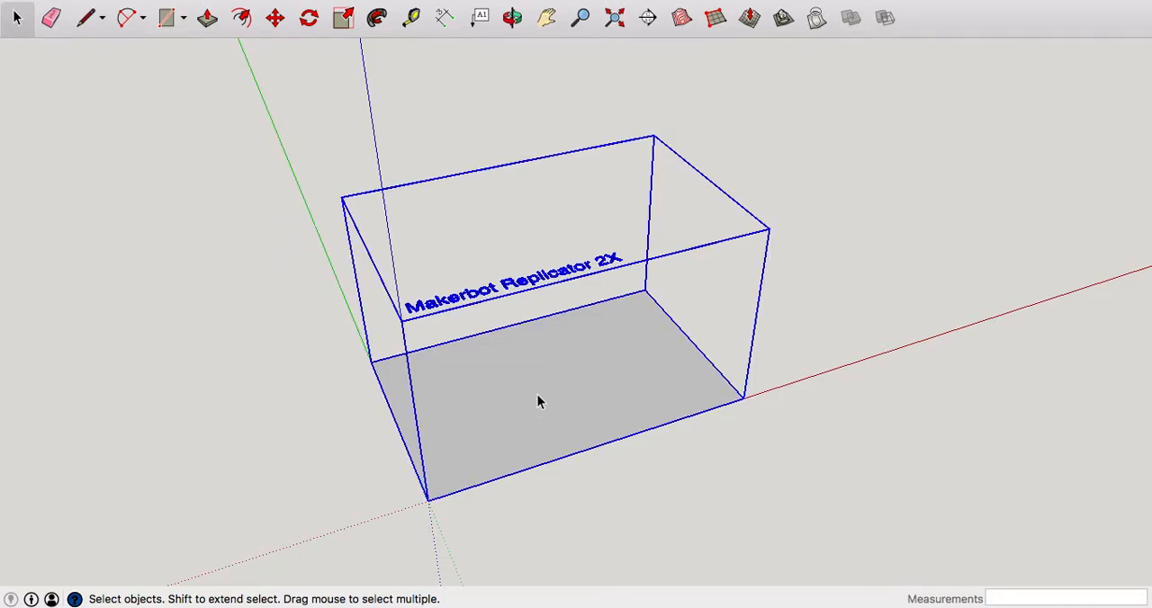
Delete the printer build-volume box and draw a circle about 152 mm in radius centred on the origin.
{"action": "key", "text": "Delete"}
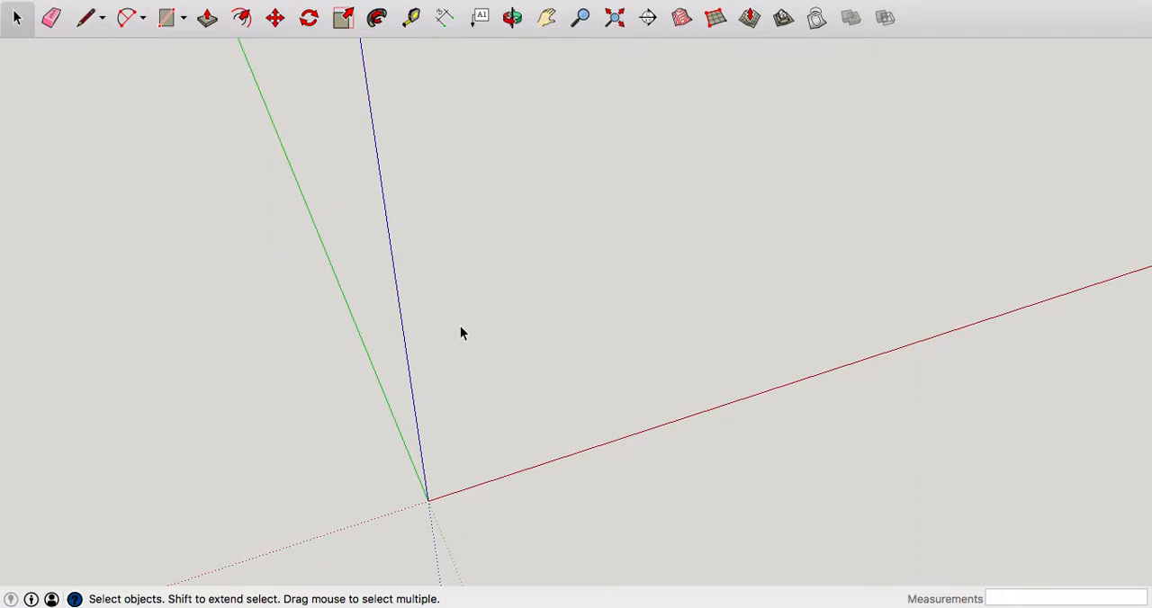
{"action": "left_click", "coordinate": [185, 19]}
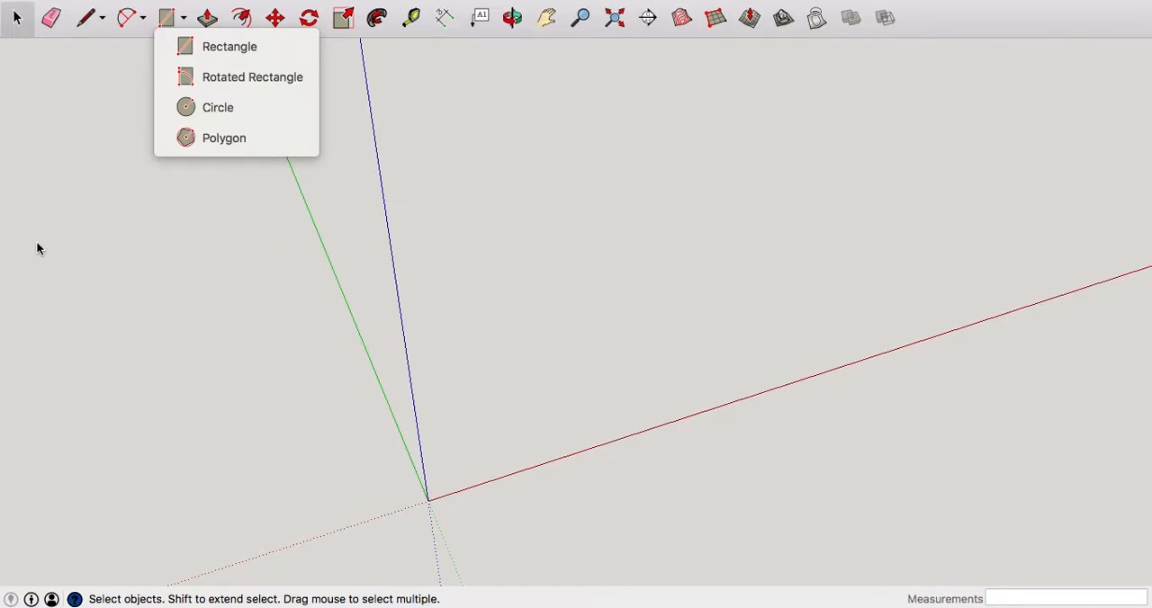
{"action": "left_click", "coordinate": [214, 109]}
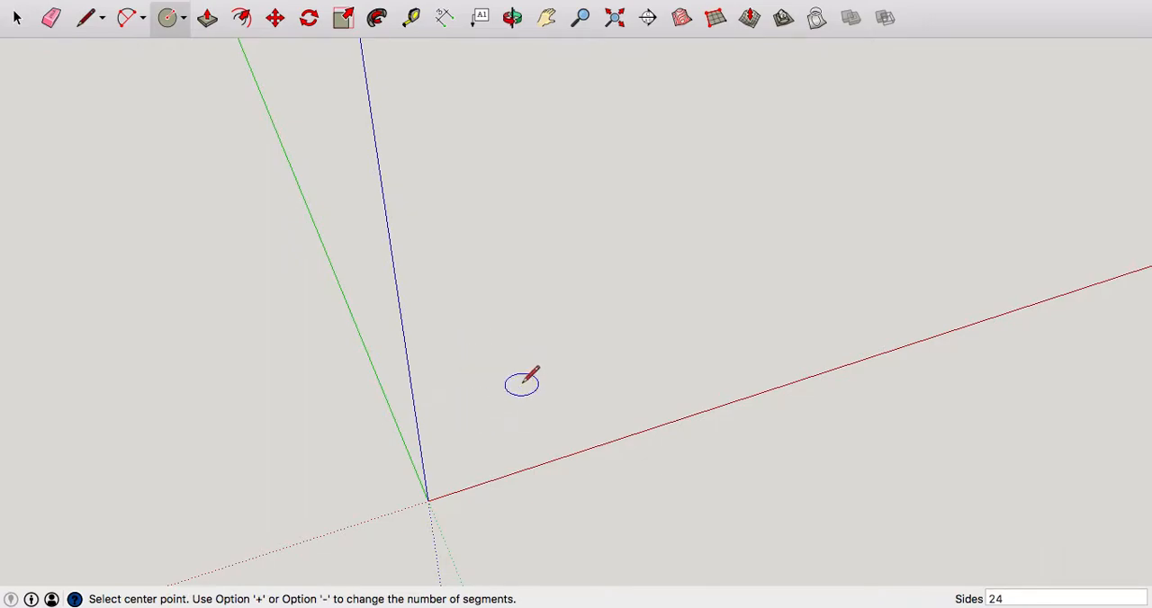
{"action": "left_click", "coordinate": [428, 501]}
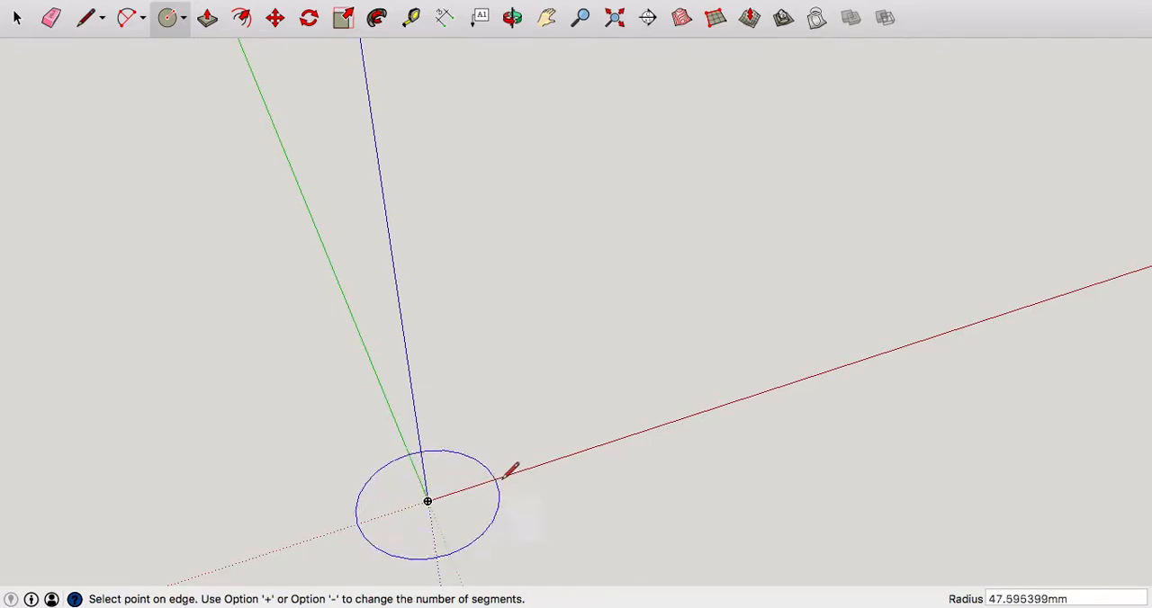
{"action": "left_click", "coordinate": [632, 434]}
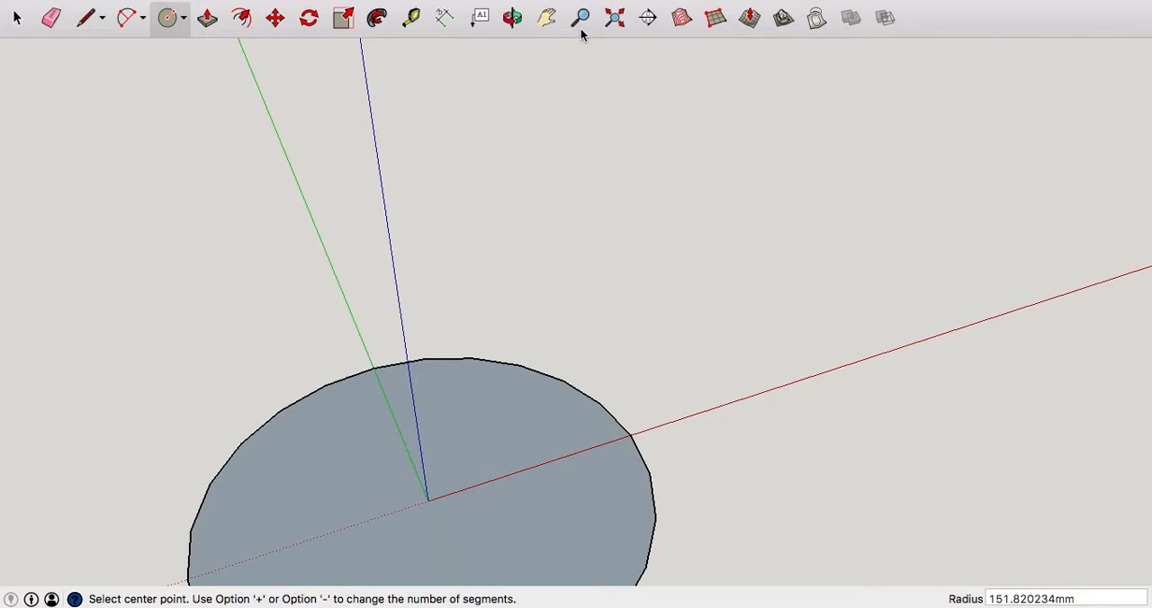
Draw two radius lines bounding a wedge two circle segments wide, one along the red axis and one to the second vertex from it.
{"action": "scroll", "coordinate": [730, 335], "scroll_direction": "down", "scroll_amount": 5}
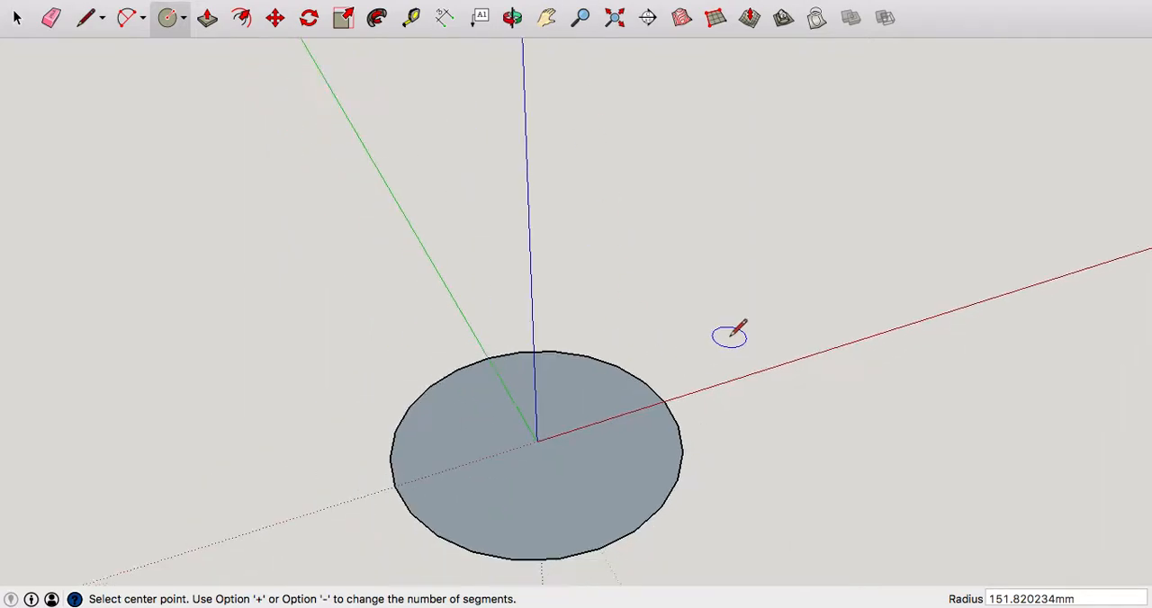
{"action": "scroll", "coordinate": [740, 329], "scroll_direction": "down", "scroll_amount": 2}
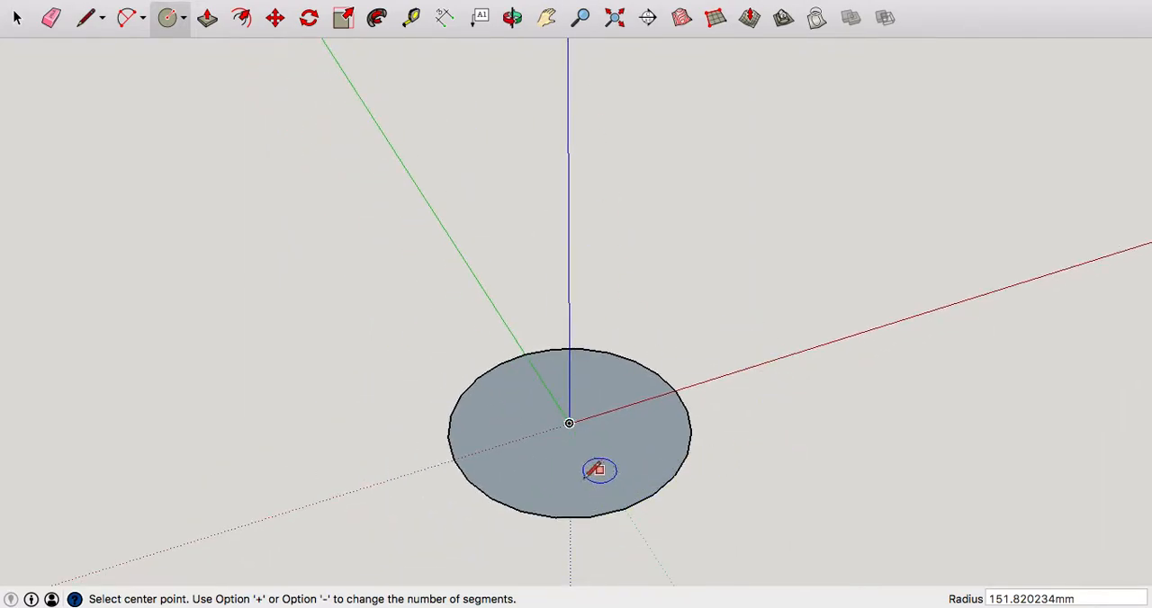
{"action": "scroll", "coordinate": [585, 481], "scroll_direction": "up", "scroll_amount": 1}
{"action": "scroll", "coordinate": [582, 484], "scroll_direction": "up", "scroll_amount": 3}
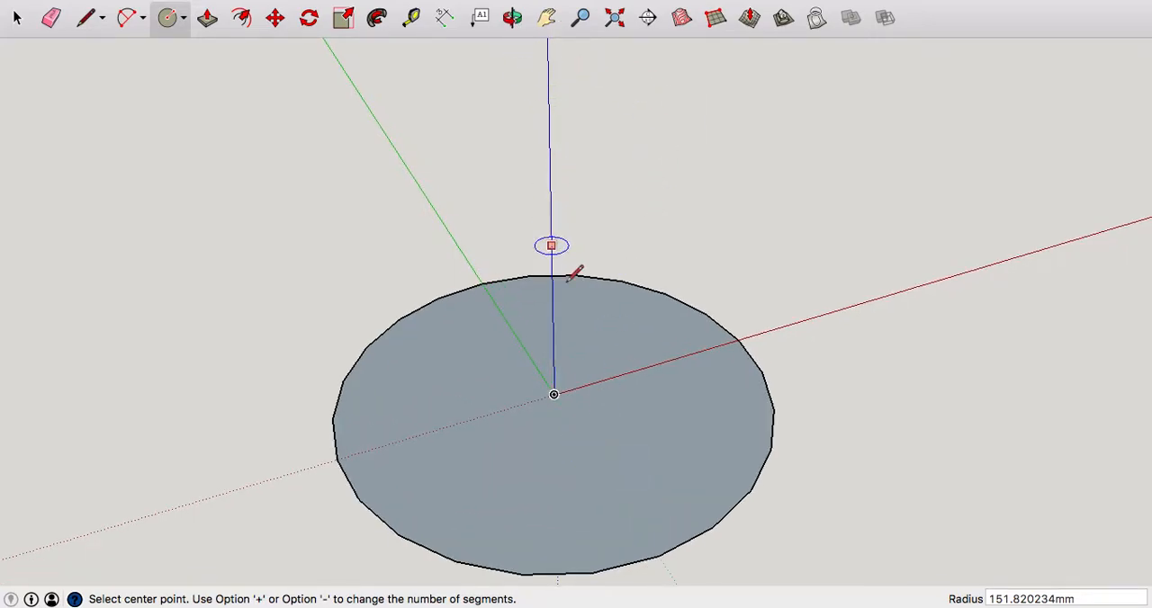
{"action": "middle_click_drag", "start_coordinate": [585, 387], "coordinate": [545, 270]}
{"action": "scroll", "coordinate": [506, 182], "scroll_direction": "down", "scroll_amount": 2}
{"action": "scroll", "coordinate": [549, 324], "scroll_direction": "up", "scroll_amount": 3}
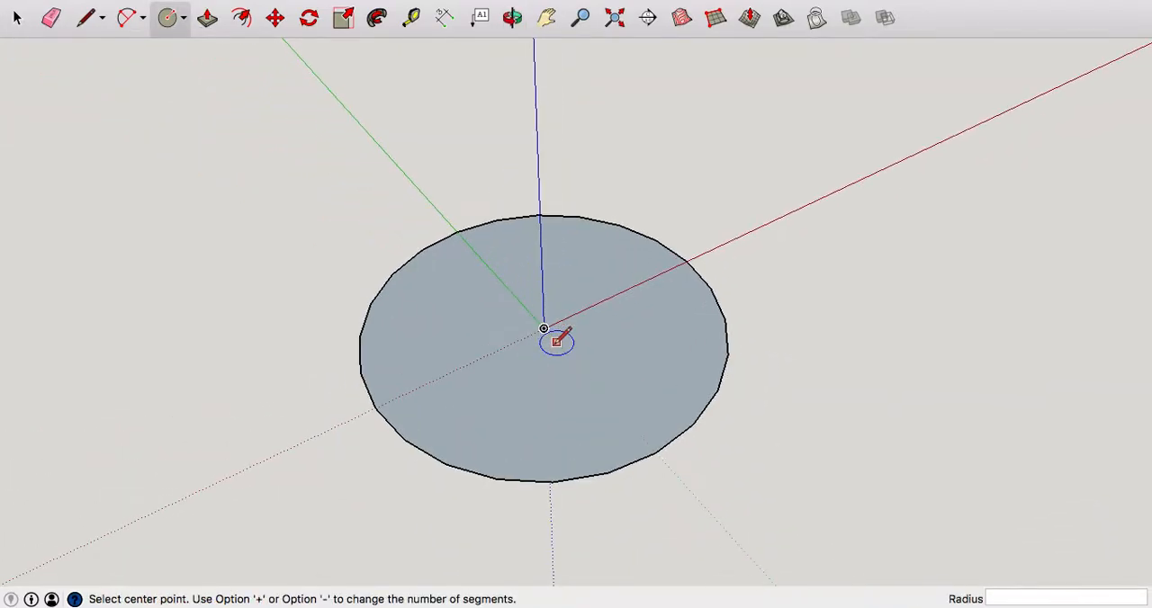
{"action": "middle_click_drag", "start_coordinate": [553, 334], "coordinate": [503, 406]}
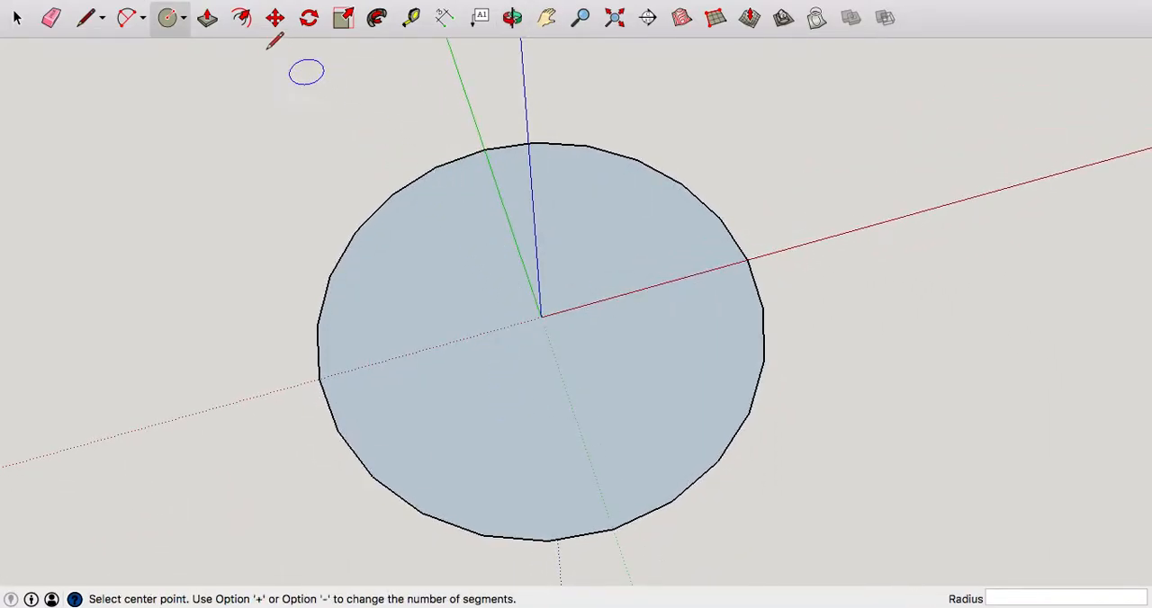
{"action": "left_click", "coordinate": [88, 18]}
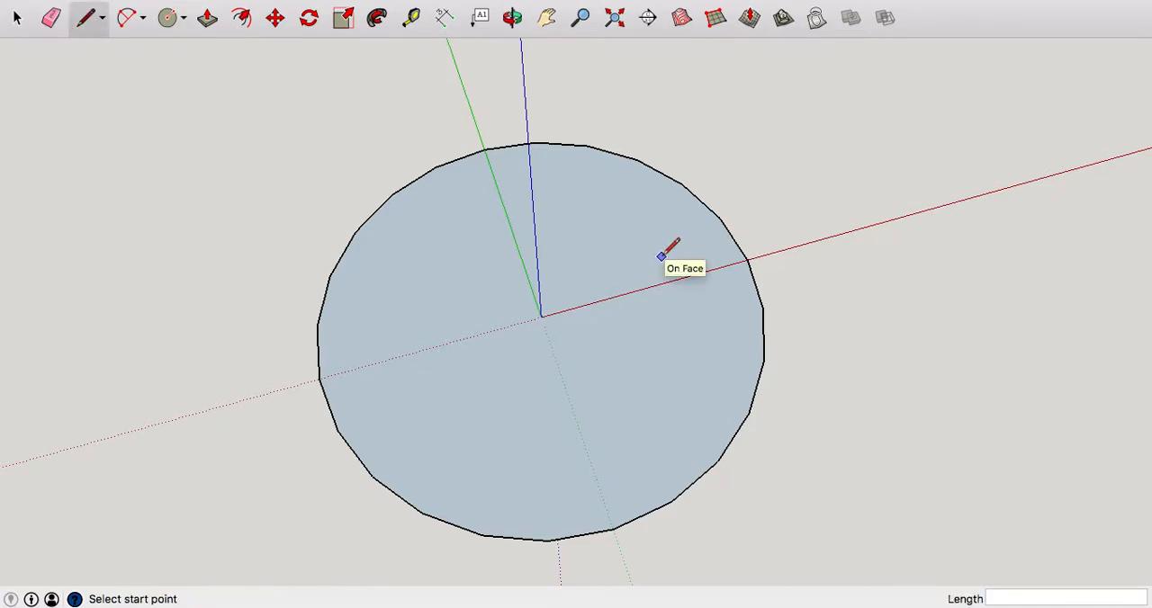
{"action": "middle_click_drag", "start_coordinate": [713, 293], "coordinate": [699, 312]}
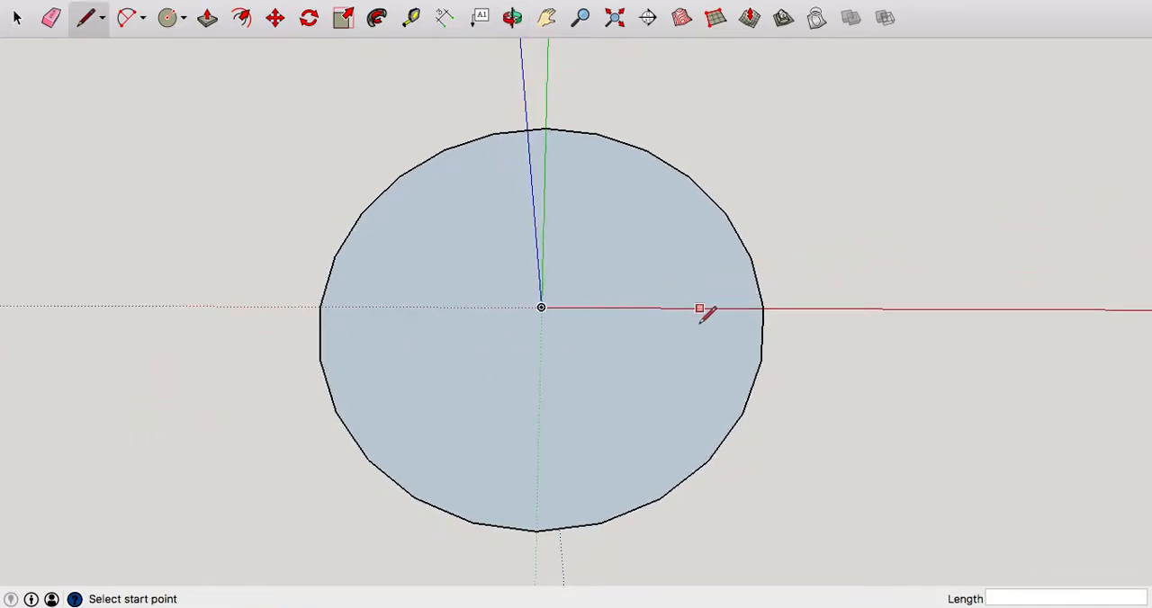
{"action": "scroll", "coordinate": [714, 306], "scroll_direction": "up", "scroll_amount": 5}
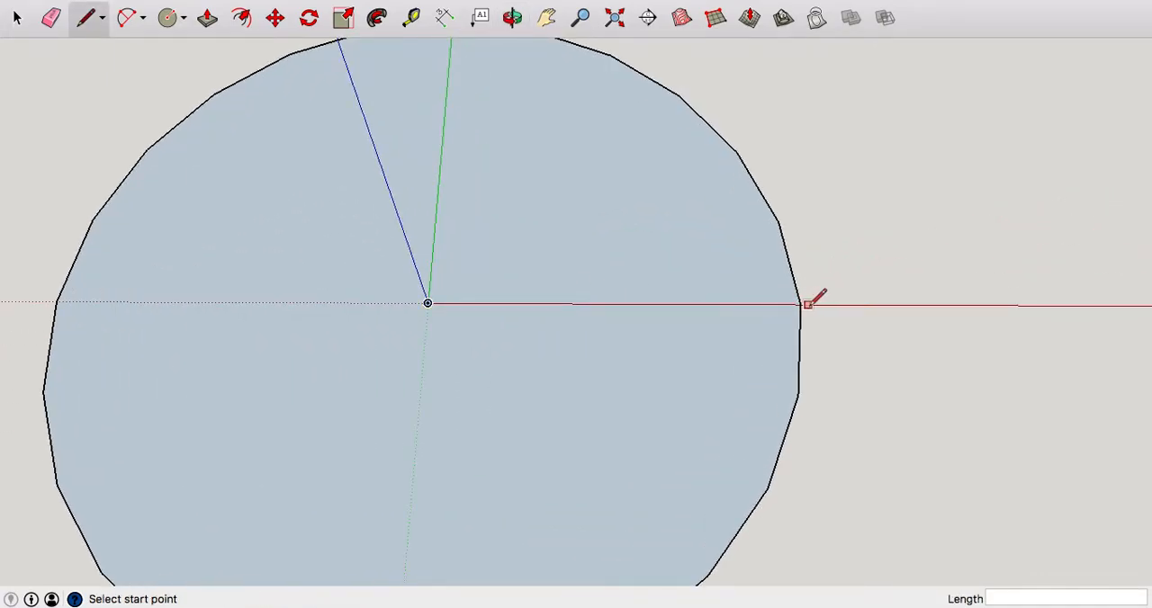
{"action": "scroll", "coordinate": [813, 300], "scroll_direction": "up", "scroll_amount": 2}
{"action": "middle_click_drag", "start_coordinate": [805, 304], "coordinate": [785, 286]}
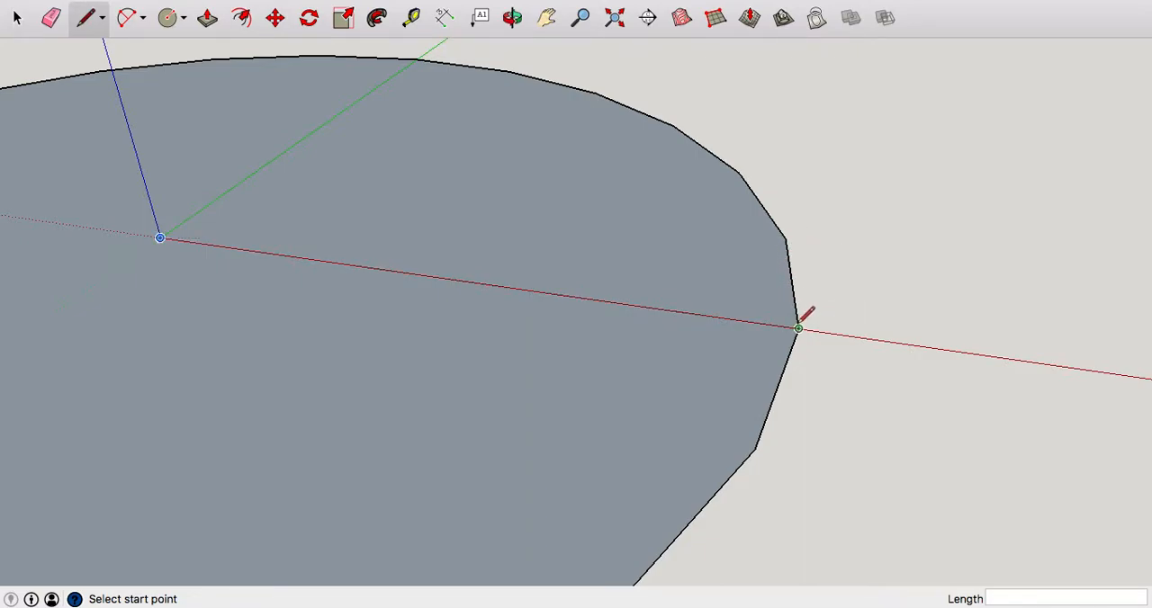
{"action": "left_click", "coordinate": [799, 327]}
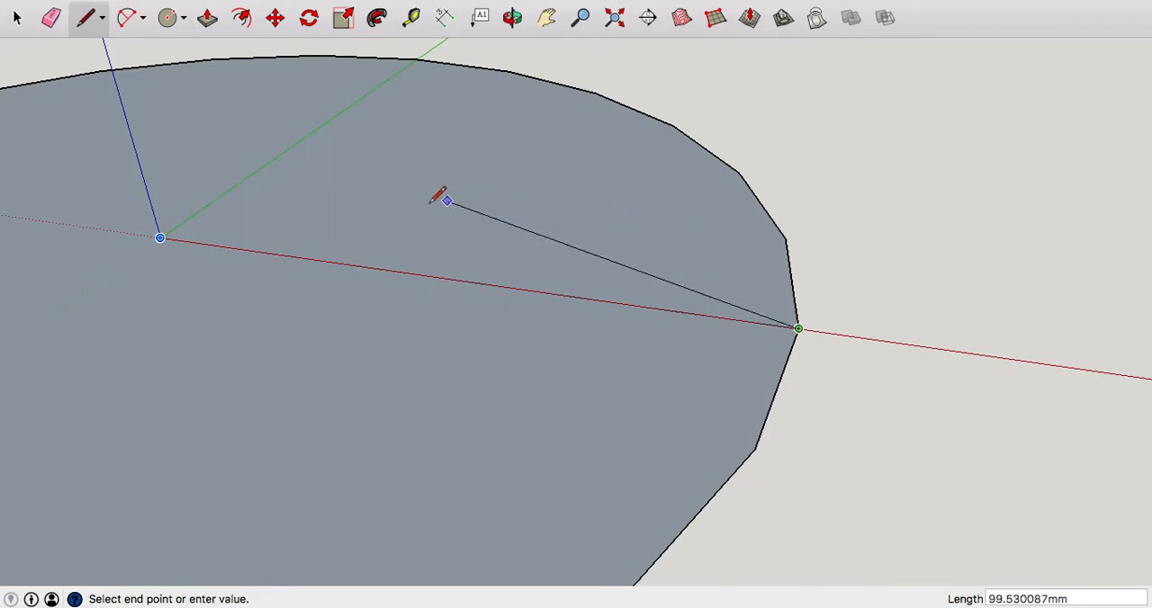
{"action": "left_click", "coordinate": [159, 237]}
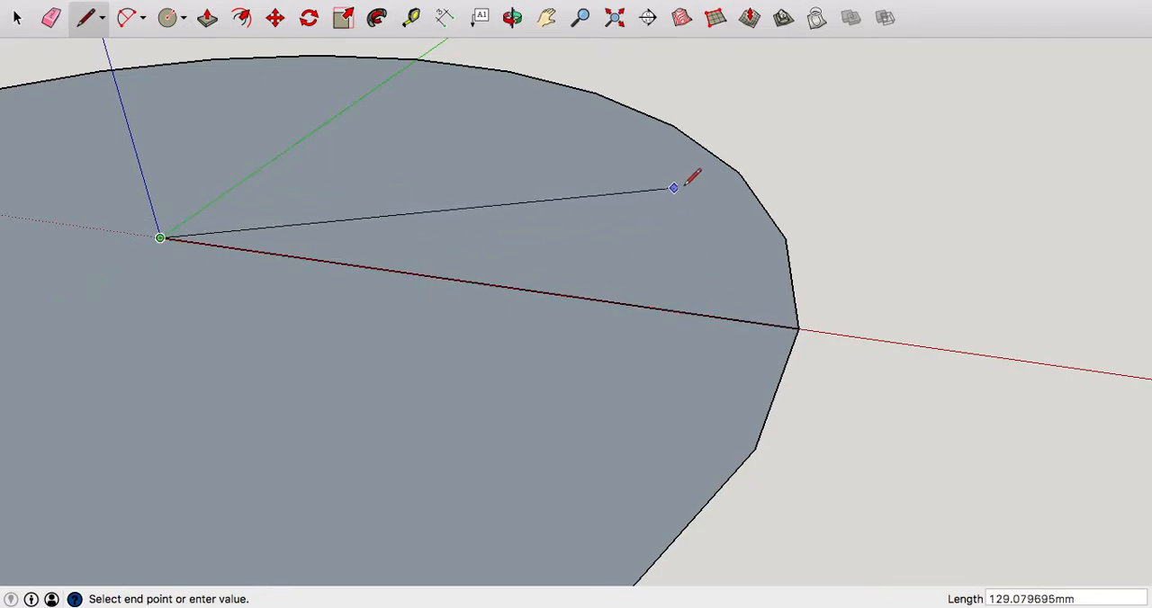
{"action": "left_click", "coordinate": [738, 173]}
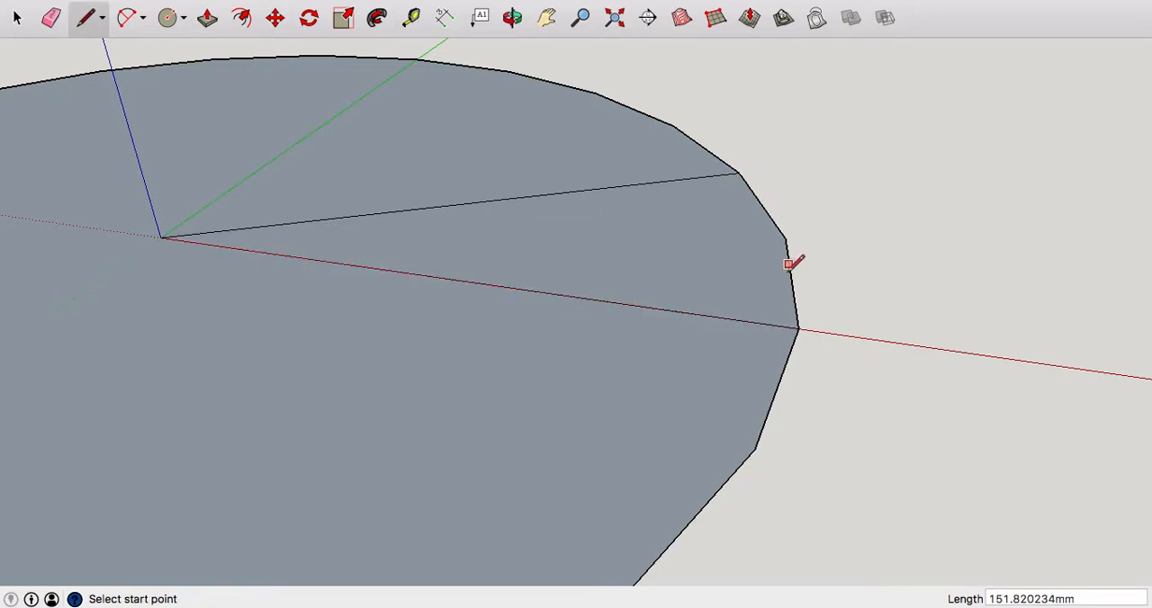
Erase the circle's outline outside the wedge, keeping only the two-segment wedge at the origin.
{"action": "scroll", "coordinate": [826, 253], "scroll_direction": "down", "scroll_amount": 5}
{"action": "middle_click_drag", "start_coordinate": [857, 219], "coordinate": [871, 364]}
{"action": "scroll", "coordinate": [810, 393], "scroll_direction": "down", "scroll_amount": 2}
{"action": "scroll", "coordinate": [782, 300], "scroll_direction": "up", "scroll_amount": 3}
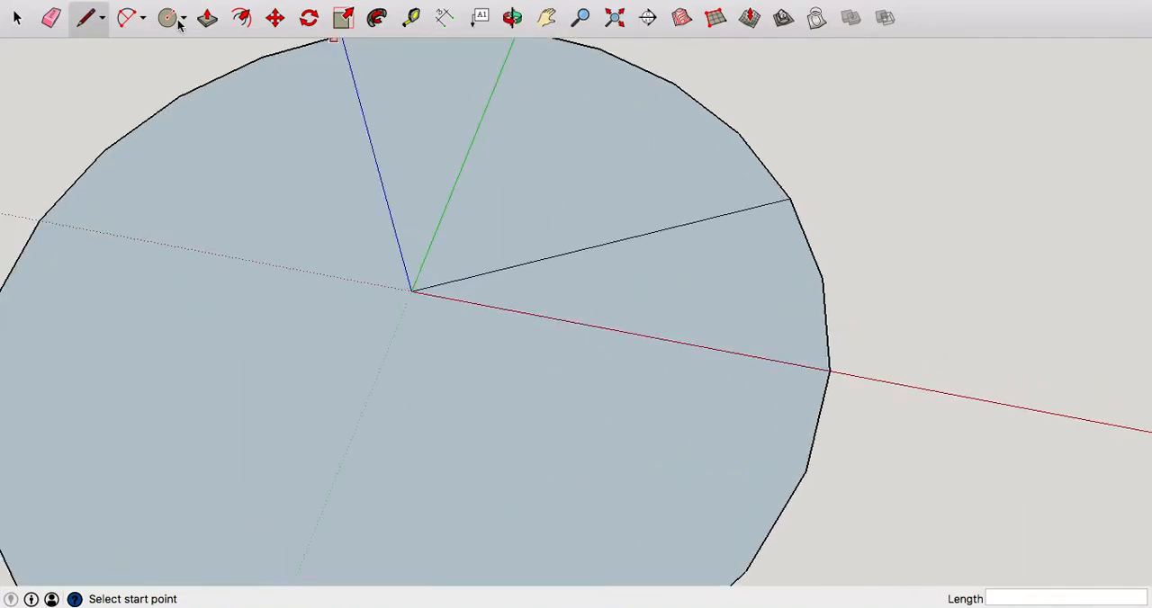
{"action": "left_click", "coordinate": [54, 20]}
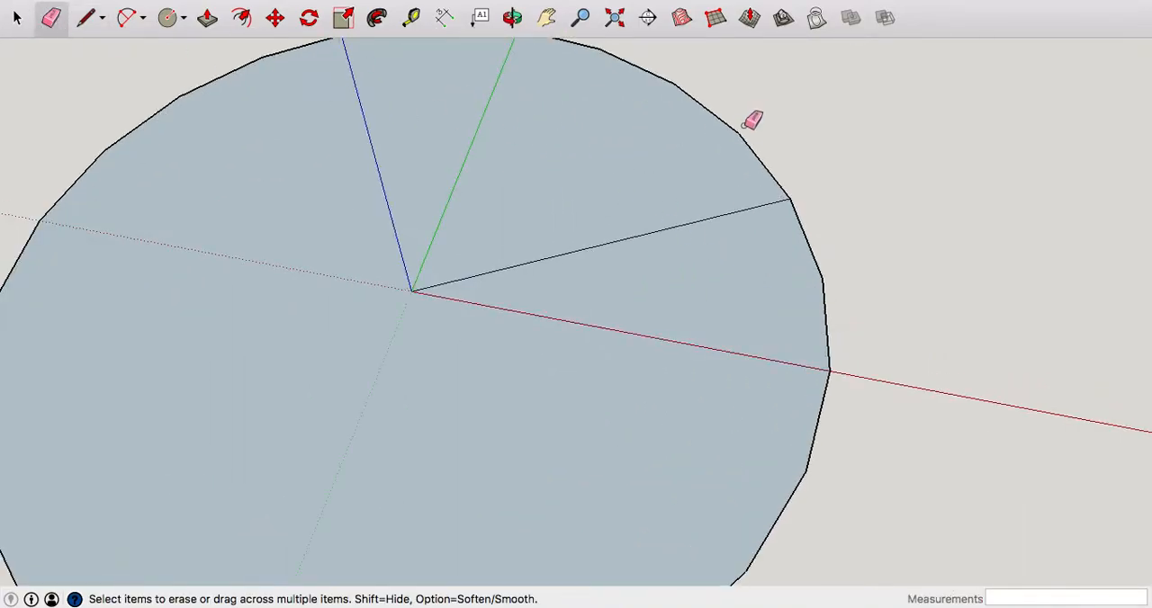
{"action": "left_click", "coordinate": [687, 138]}
{"action": "scroll", "coordinate": [799, 139], "scroll_direction": "down", "scroll_amount": 2}
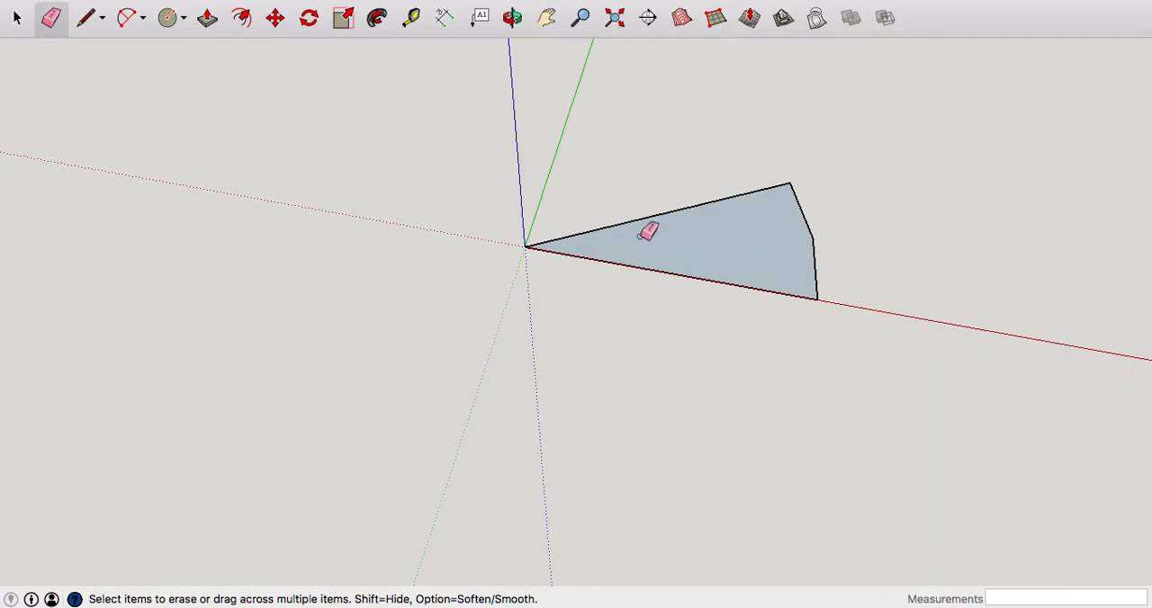
Add an outward two-point arc with a bulge of about 18 mm on the wedge's outer edge segment farther from the red axis.
{"action": "scroll", "coordinate": [831, 191], "scroll_direction": "up", "scroll_amount": 3}
{"action": "middle_click_drag", "start_coordinate": [862, 189], "coordinate": [591, 312]}
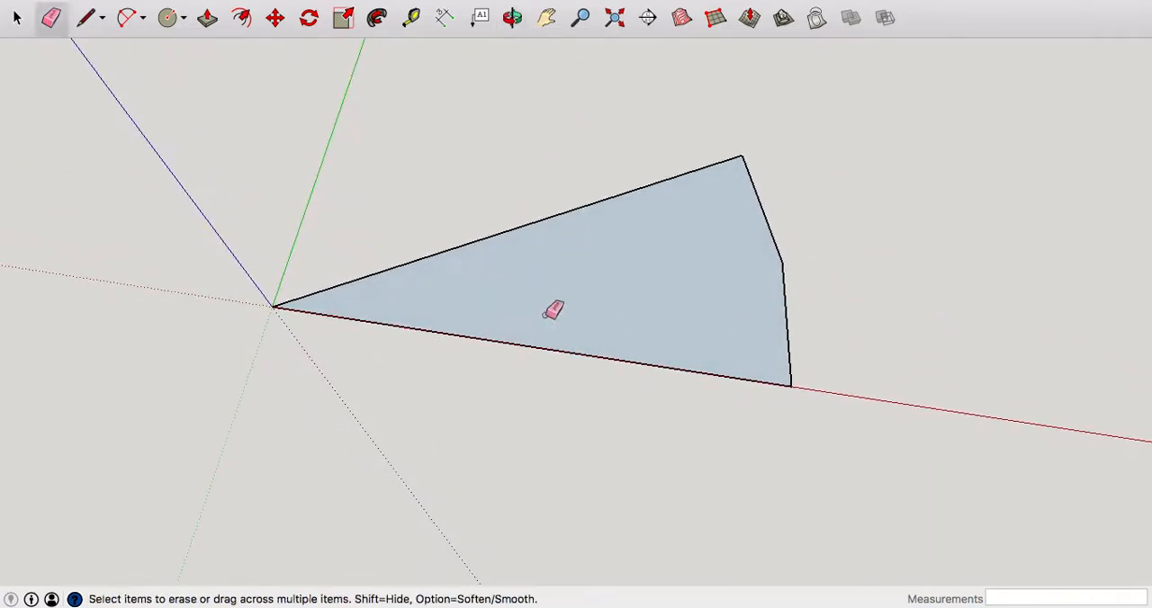
{"action": "left_click", "coordinate": [126, 18]}
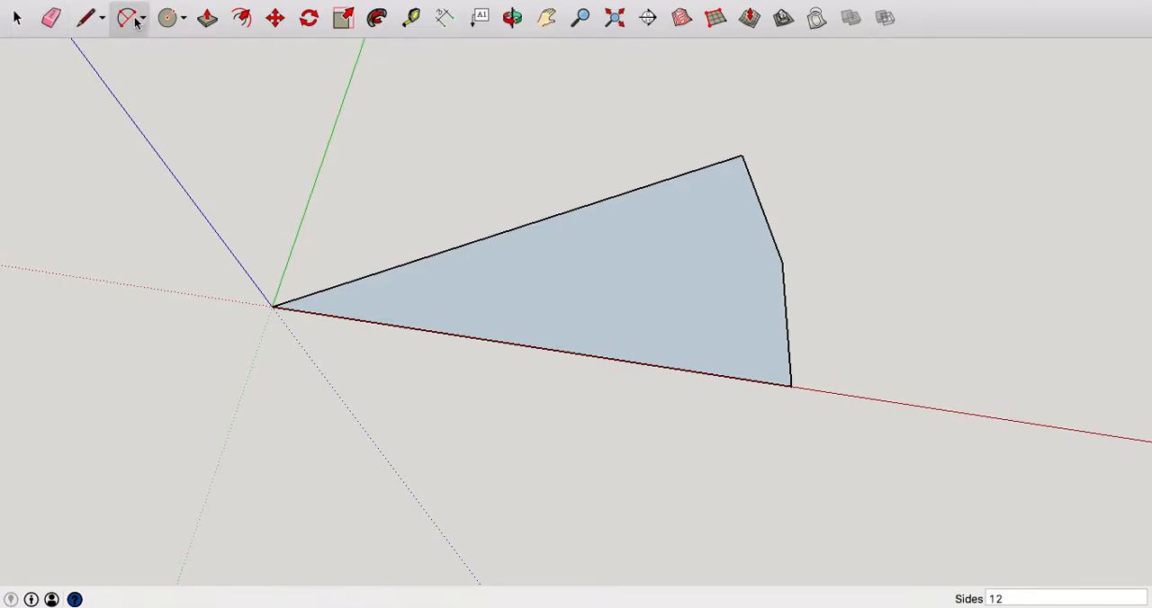
{"action": "left_click", "coordinate": [742, 156]}
{"action": "left_click", "coordinate": [781, 261]}
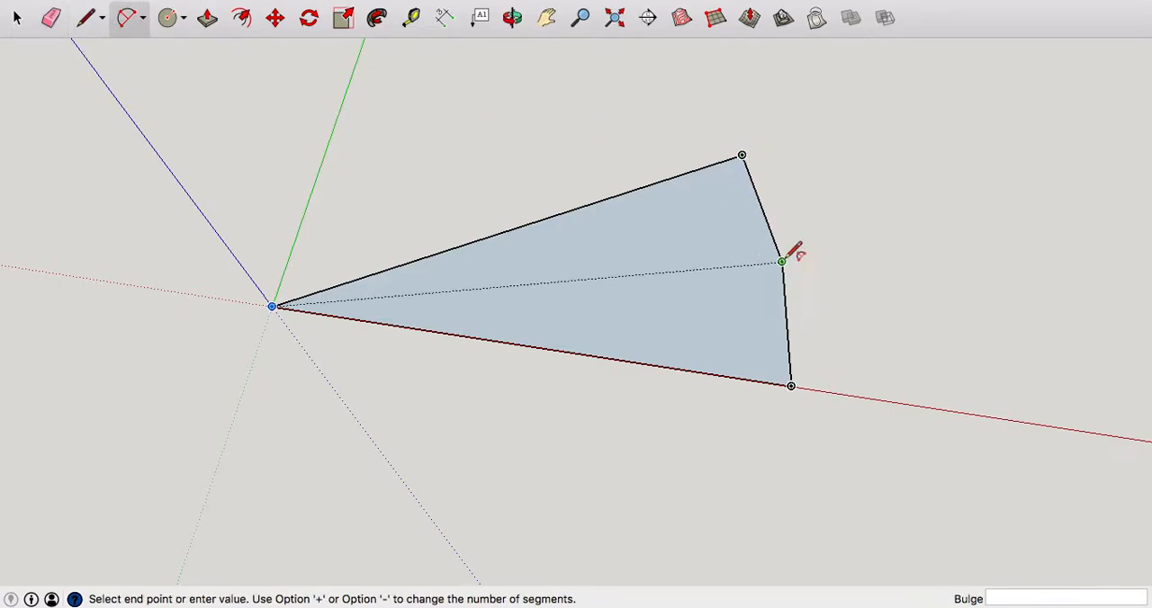
{"action": "left_click", "coordinate": [843, 224]}
Draw an inward V from the ends of the outer edge segment touching the red axis, its final leg about 41 mm long.
{"action": "left_click", "coordinate": [85, 18]}
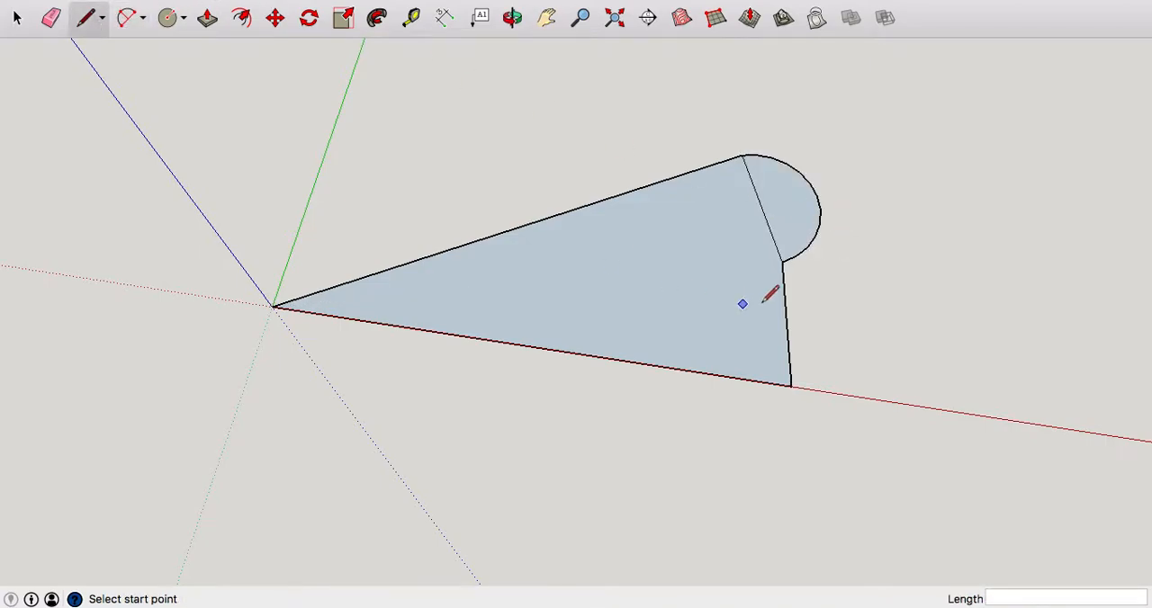
{"action": "left_click", "coordinate": [781, 262]}
{"action": "left_click", "coordinate": [664, 313]}
{"action": "left_click", "coordinate": [790, 386]}
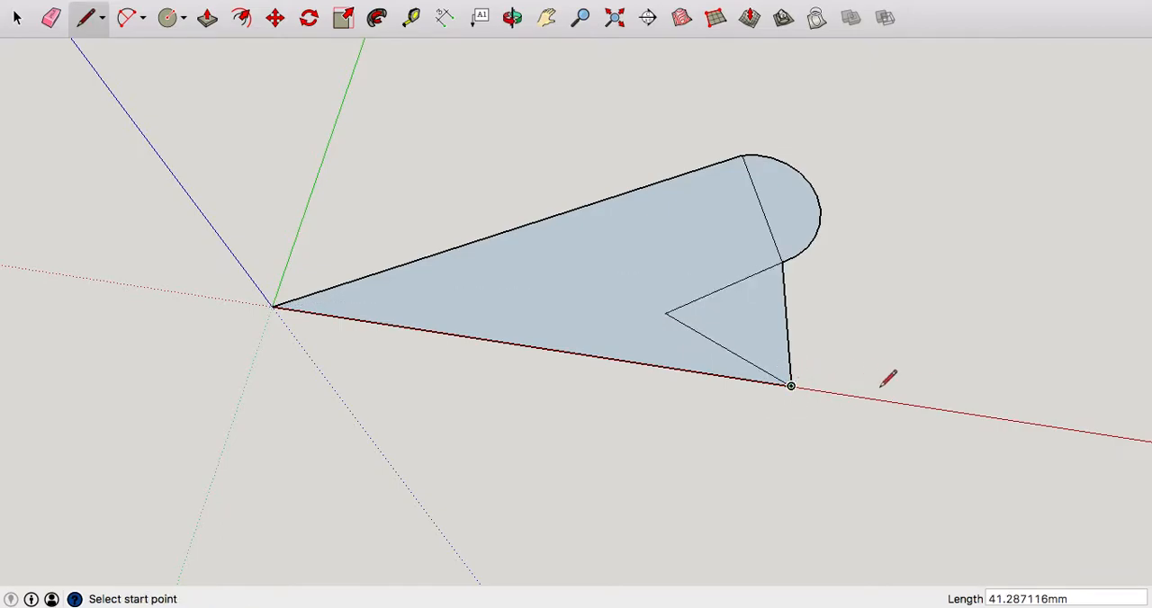
Erase the two original outer edge segments, merging the rounded end with the wedge and opening the V notch.
{"action": "mouse_move", "coordinate": [822, 409]}
{"action": "middle_mouse_down"}
{"action": "mouse_move", "coordinate": [823, 258]}
{"action": "mouse_move", "coordinate": [721, 408]}
{"action": "middle_mouse_up"}
{"action": "scroll", "coordinate": [721, 408], "scroll_direction": "down", "scroll_amount": 3}
{"action": "scroll", "coordinate": [751, 322], "scroll_direction": "up", "scroll_amount": 2}
{"action": "middle_click_drag", "start_coordinate": [786, 329], "coordinate": [390, 87]}
{"action": "left_click", "coordinate": [52, 18]}
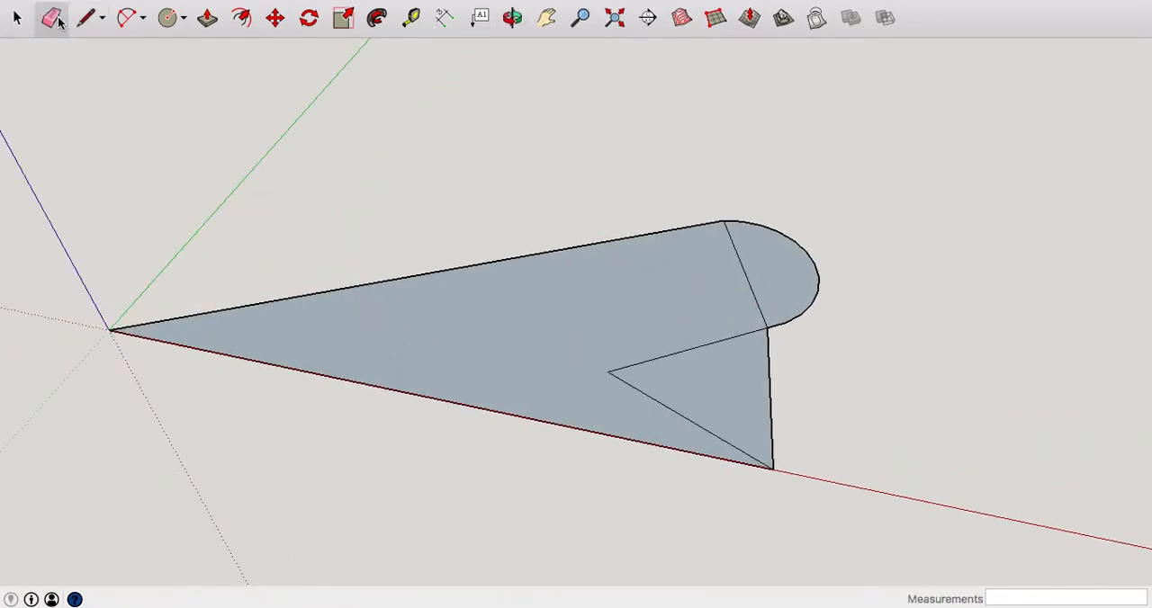
{"action": "left_click", "coordinate": [744, 267]}
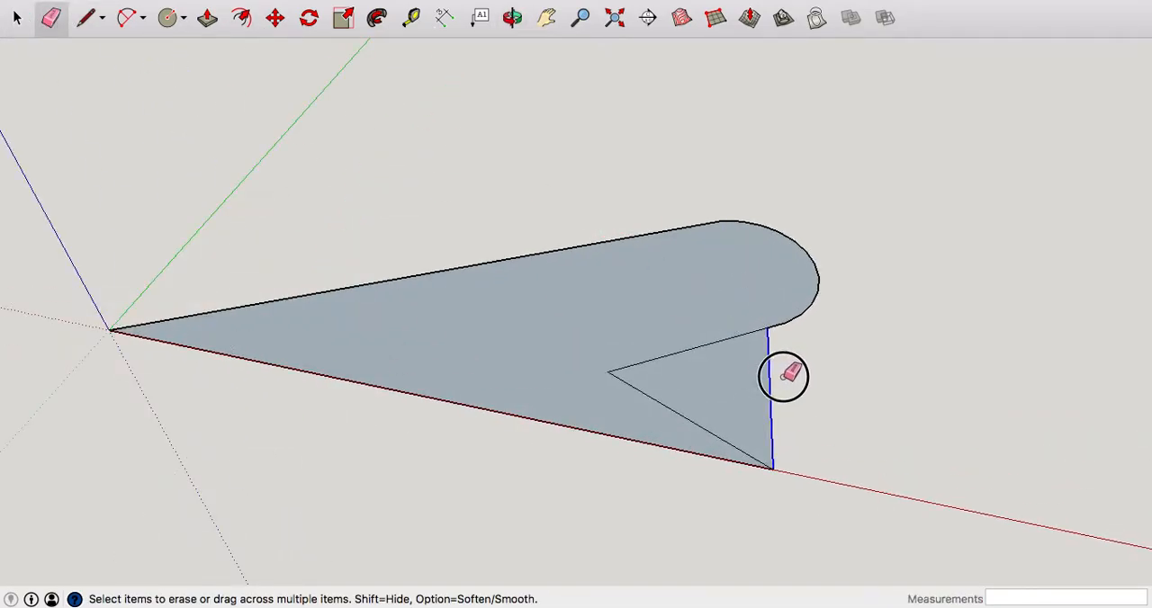
{"action": "left_click", "coordinate": [772, 378]}
Draw a closed triangle inside the wedge pointing toward the origin, with the side nearest the red axis about 69 mm long.
{"action": "middle_click_drag", "start_coordinate": [699, 272], "coordinate": [684, 303]}
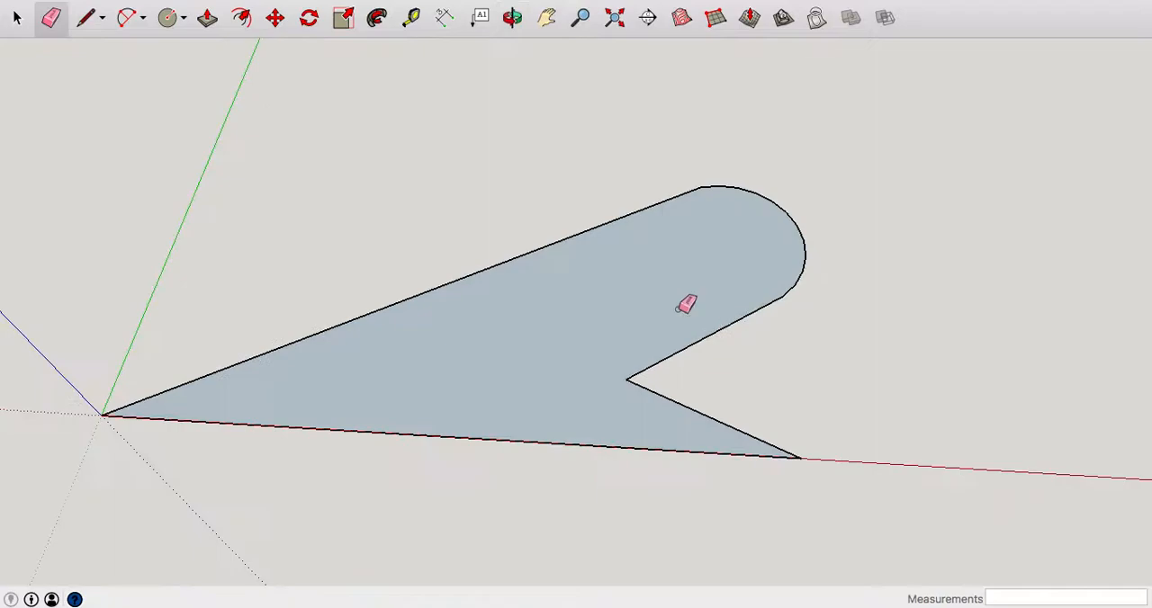
{"action": "left_click", "coordinate": [86, 18]}
{"action": "left_click", "coordinate": [258, 386]}
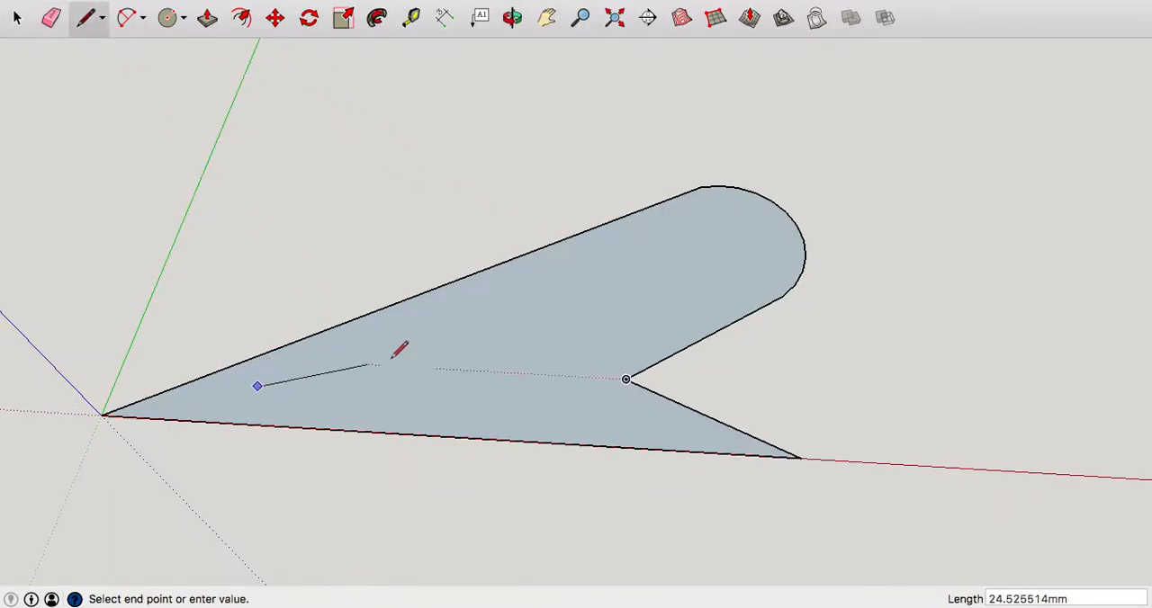
{"action": "left_click", "coordinate": [549, 287]}
{"action": "left_click", "coordinate": [563, 406]}
{"action": "left_click", "coordinate": [258, 385]}
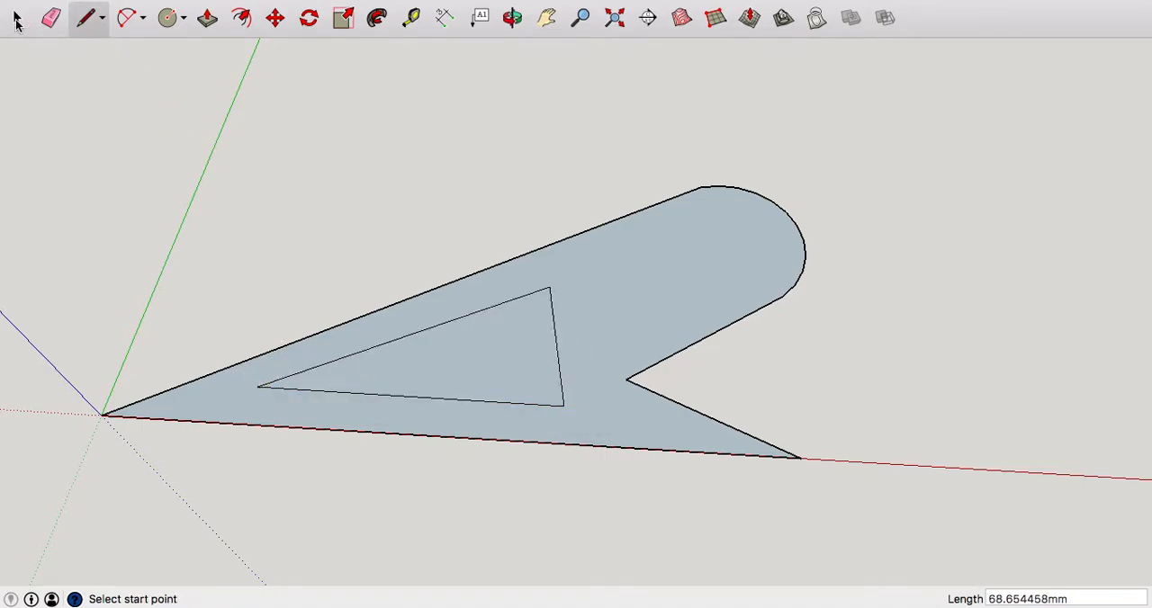
{"action": "left_click", "coordinate": [17, 20]}
{"action": "left_click", "coordinate": [478, 368]}
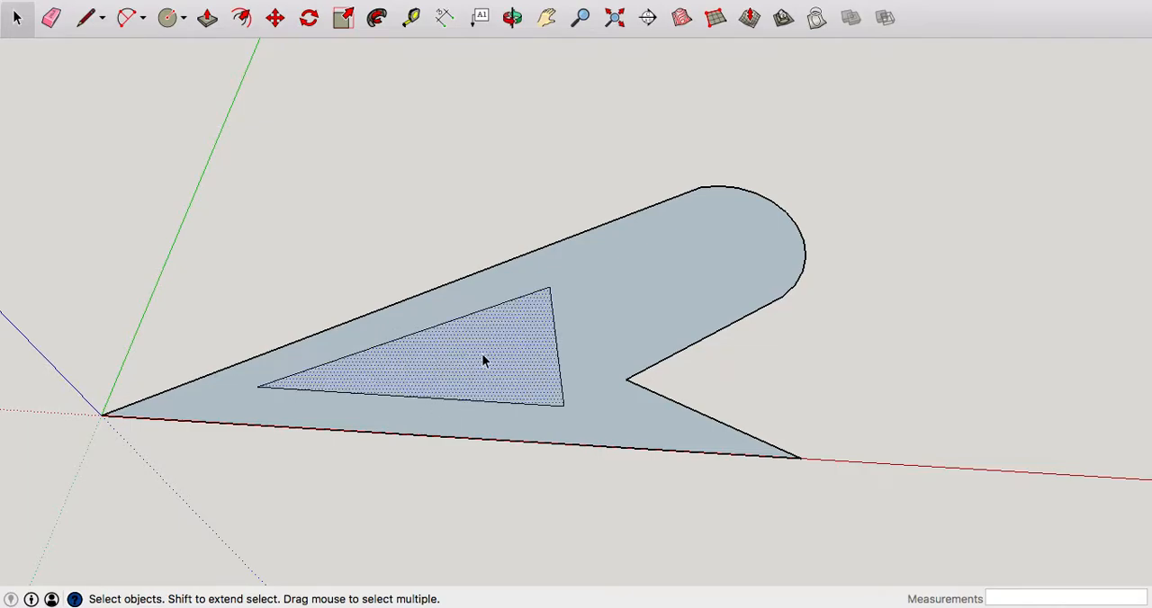
{"action": "left_click", "coordinate": [275, 182]}
{"action": "left_click", "coordinate": [50, 17]}
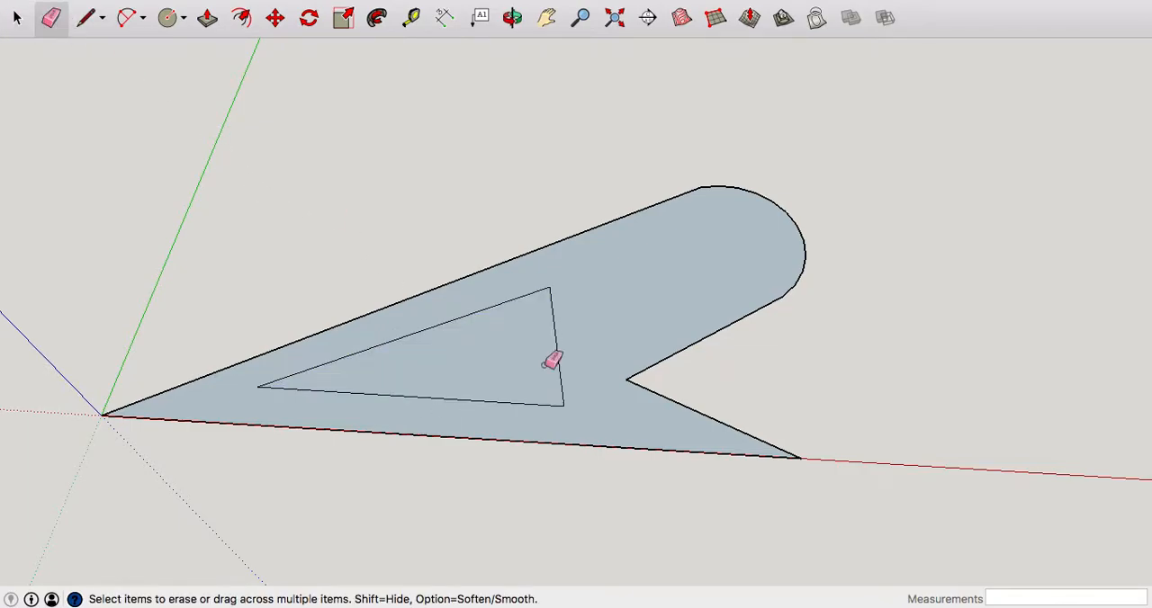
{"action": "left_click", "coordinate": [494, 320]}
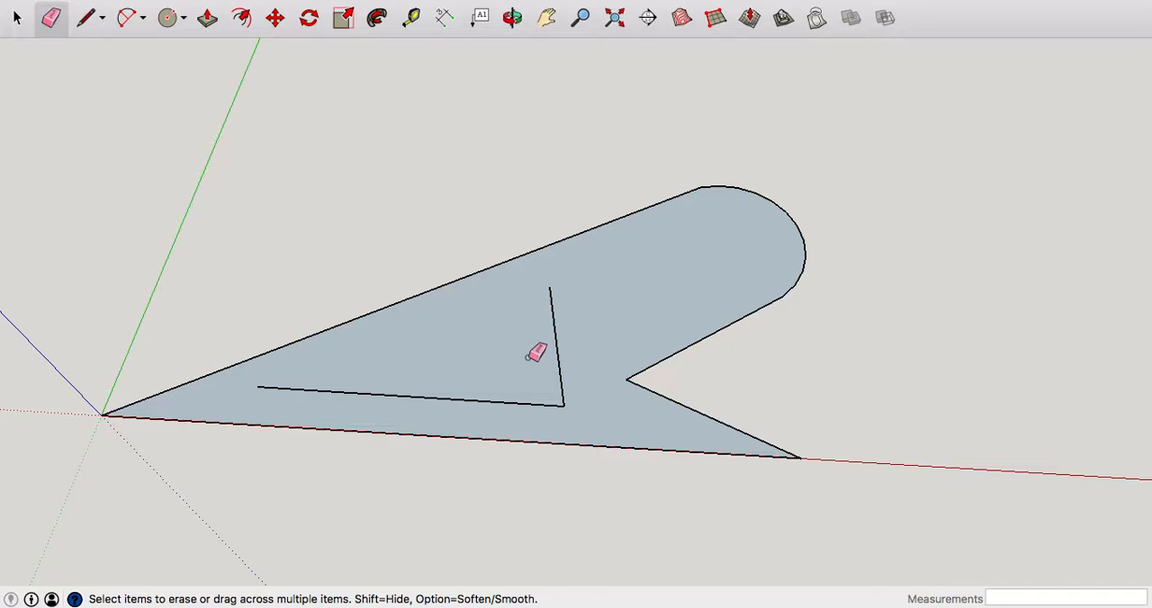
{"action": "key", "text": "super+z"}
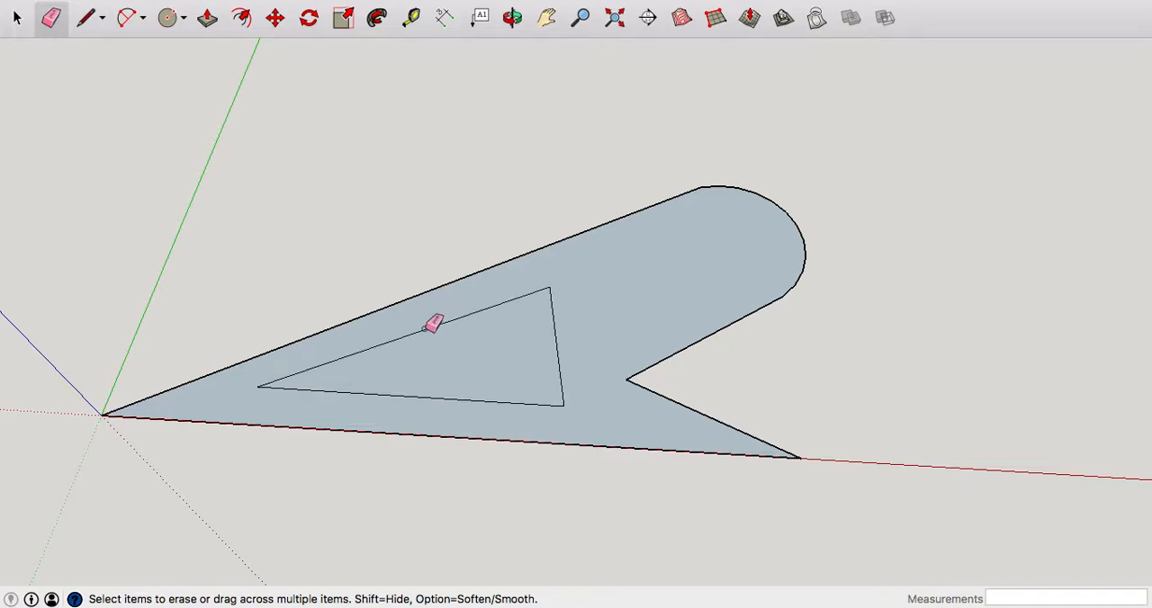
Delete the triangular face inside the wedge to leave an open cut-out.
{"action": "left_click", "coordinate": [17, 20]}
{"action": "left_click", "coordinate": [537, 385]}
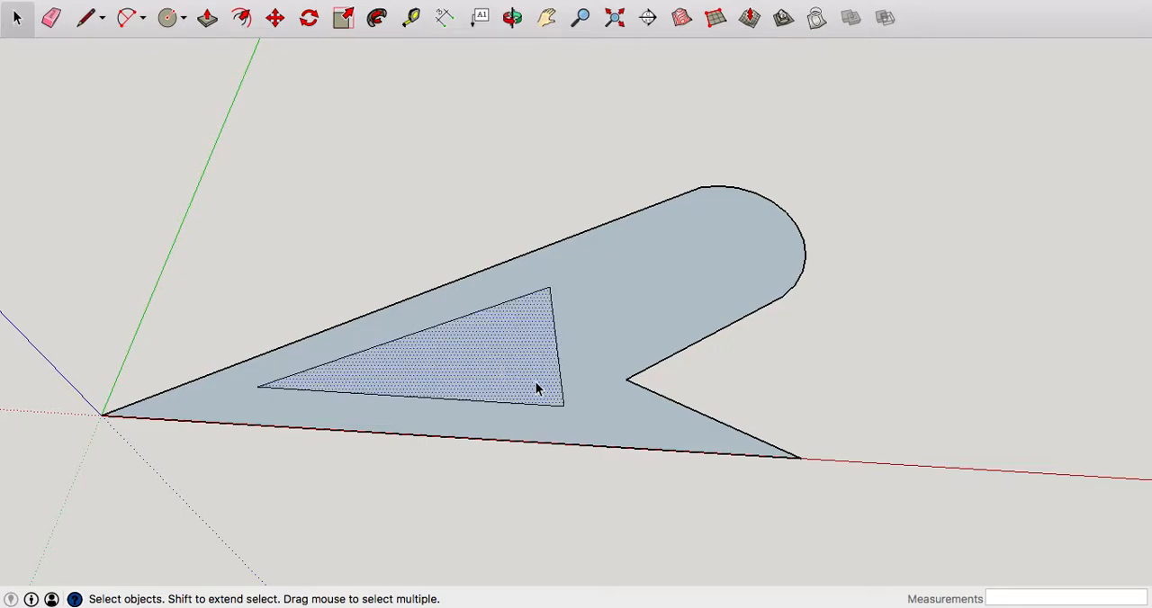
{"action": "key", "text": "Delete"}
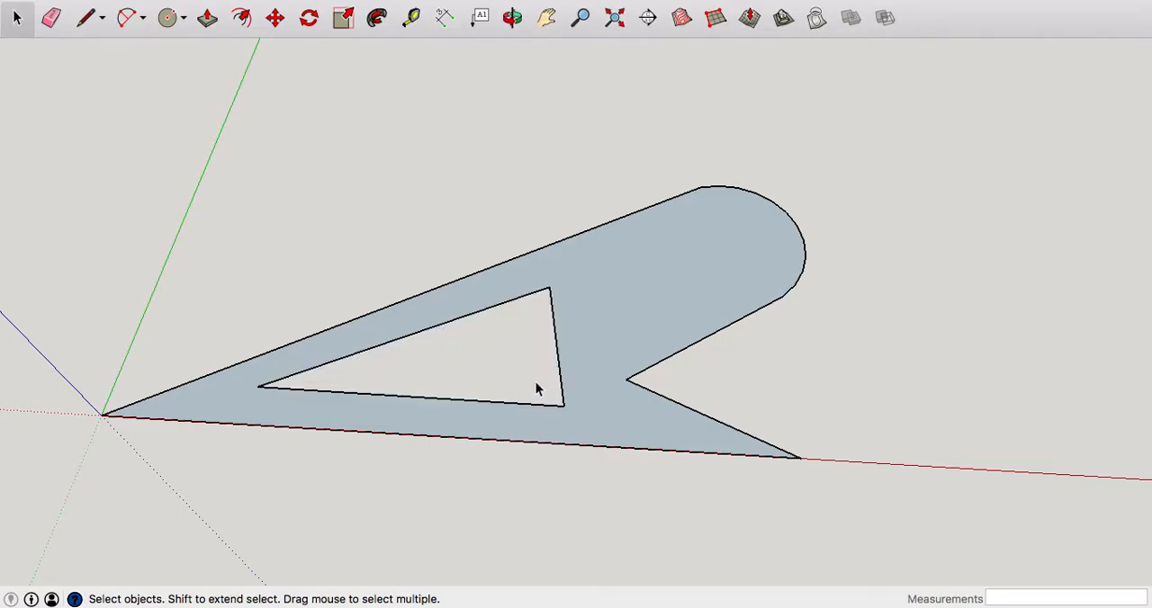
Select the complete wedge shape, including its face, outer edges and triangular cut-out edges.
{"action": "middle_click_drag", "start_coordinate": [452, 434], "coordinate": [776, 376]}
{"action": "left_click_drag", "start_coordinate": [432, 120], "coordinate": [746, 451]}
{"action": "left_click_drag", "start_coordinate": [487, 187], "coordinate": [855, 502]}
{"action": "left_click_drag", "start_coordinate": [494, 159], "coordinate": [914, 494]}
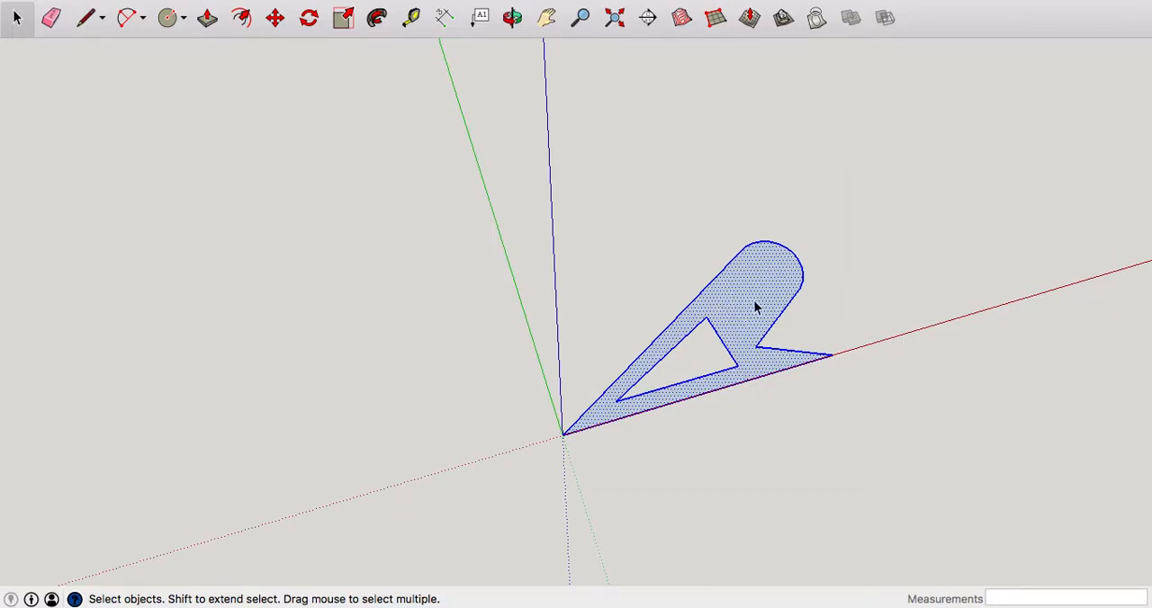
{"action": "middle_click", "coordinate": [846, 360]}
{"action": "scroll", "coordinate": [727, 421], "scroll_direction": "up", "scroll_amount": 3}
{"action": "scroll", "coordinate": [720, 396], "scroll_direction": "down", "scroll_amount": 1}
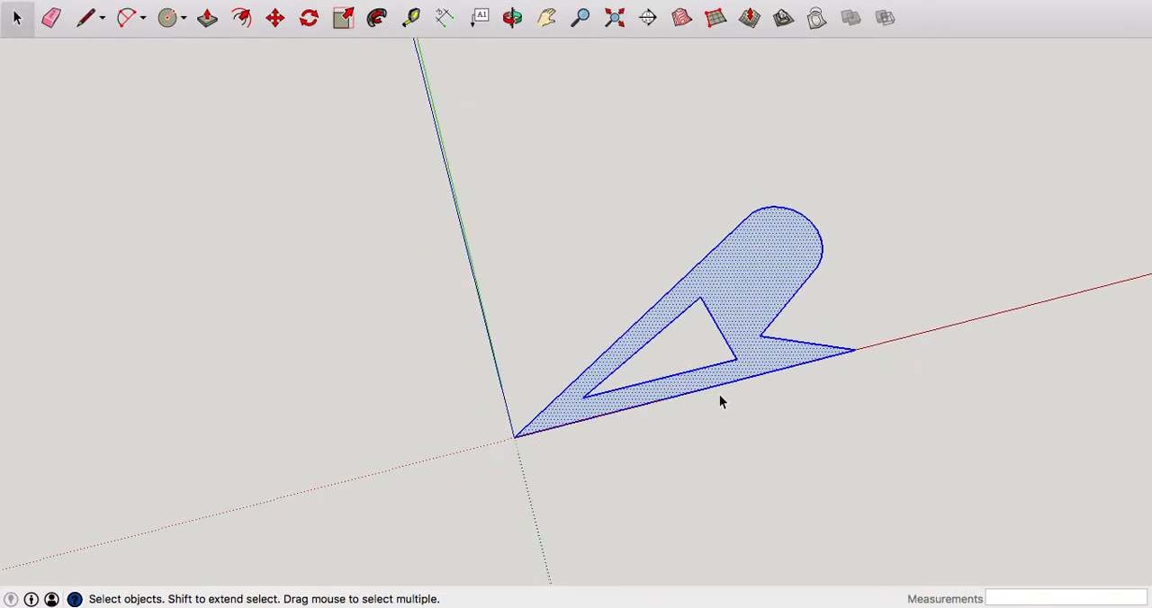
Rotate a copy of the selected wedge 30 degrees about the origin, starting from its red-axis edge, and repeat the copy x11.
{"action": "left_click", "coordinate": [308, 19]}
{"action": "middle_click_drag", "start_coordinate": [678, 434], "coordinate": [512, 442]}
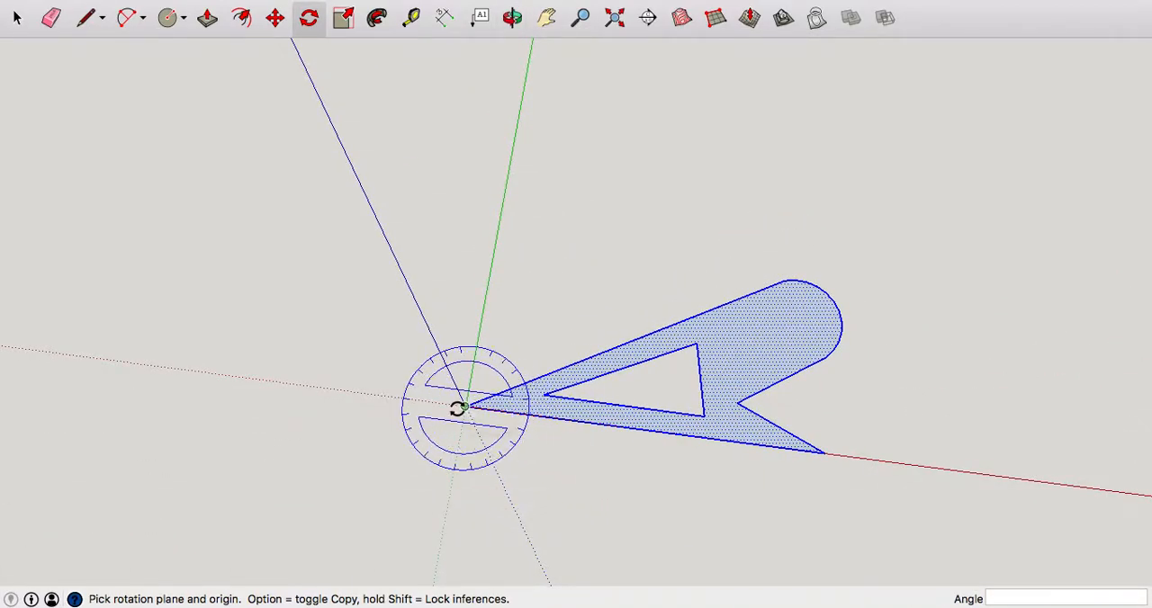
{"action": "scroll", "coordinate": [464, 406], "scroll_direction": "up", "scroll_amount": 3}
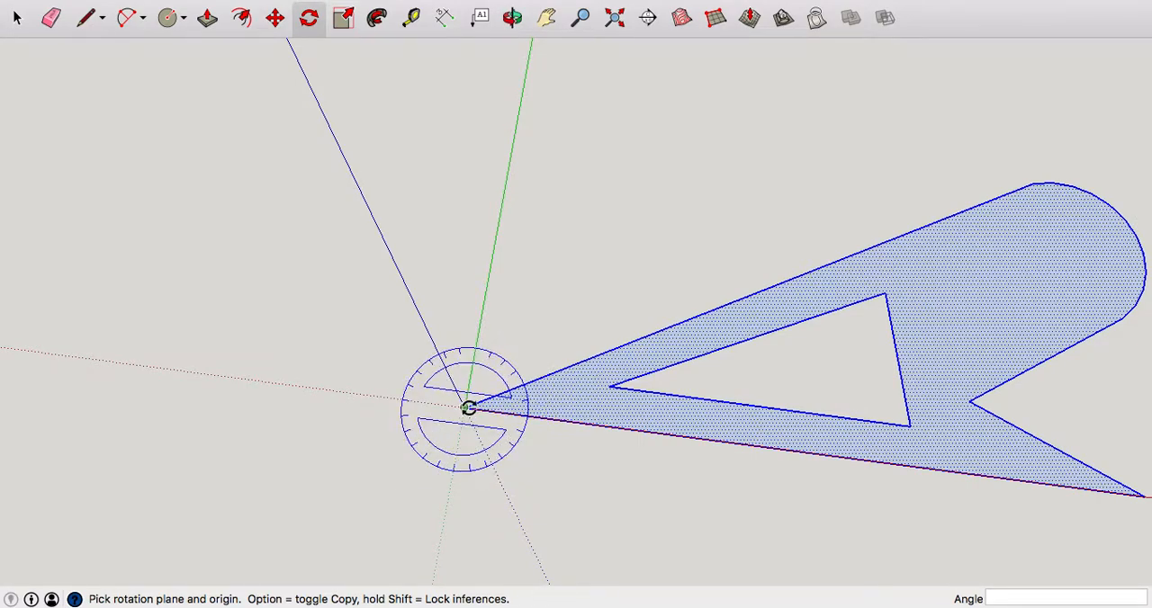
{"action": "scroll", "coordinate": [466, 406], "scroll_direction": "down", "scroll_amount": 2}
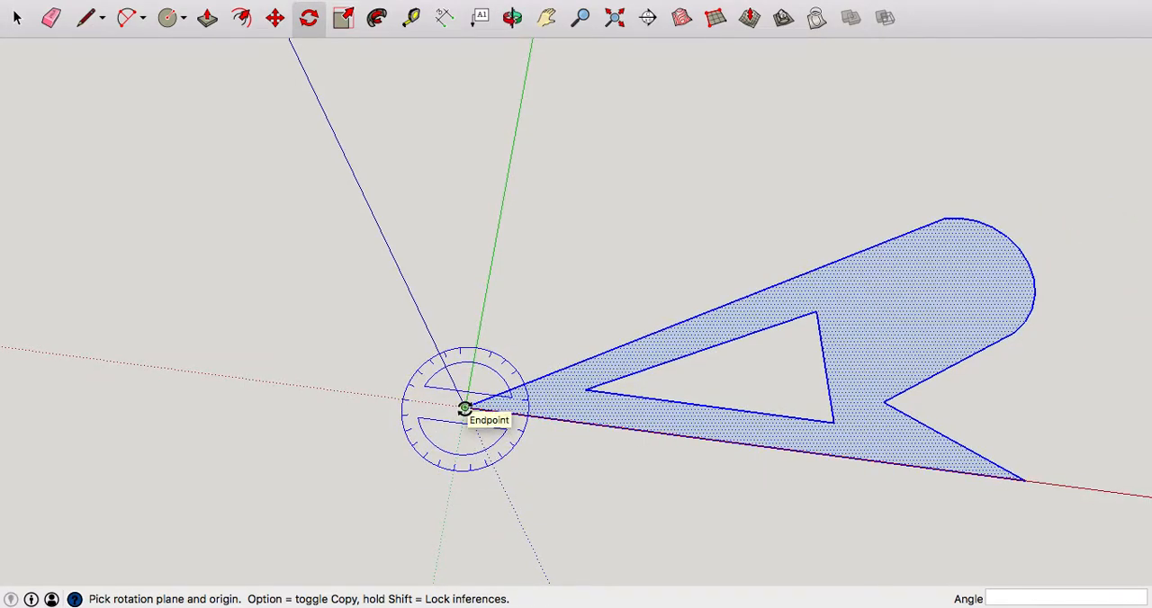
{"action": "left_click", "coordinate": [464, 408]}
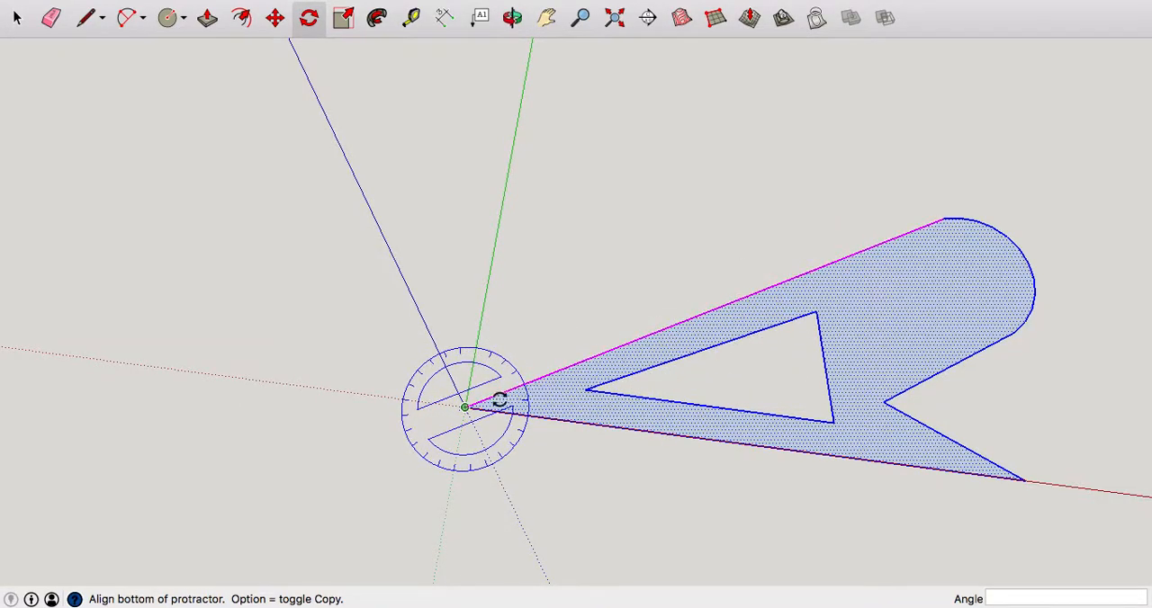
{"action": "left_click", "coordinate": [771, 444]}
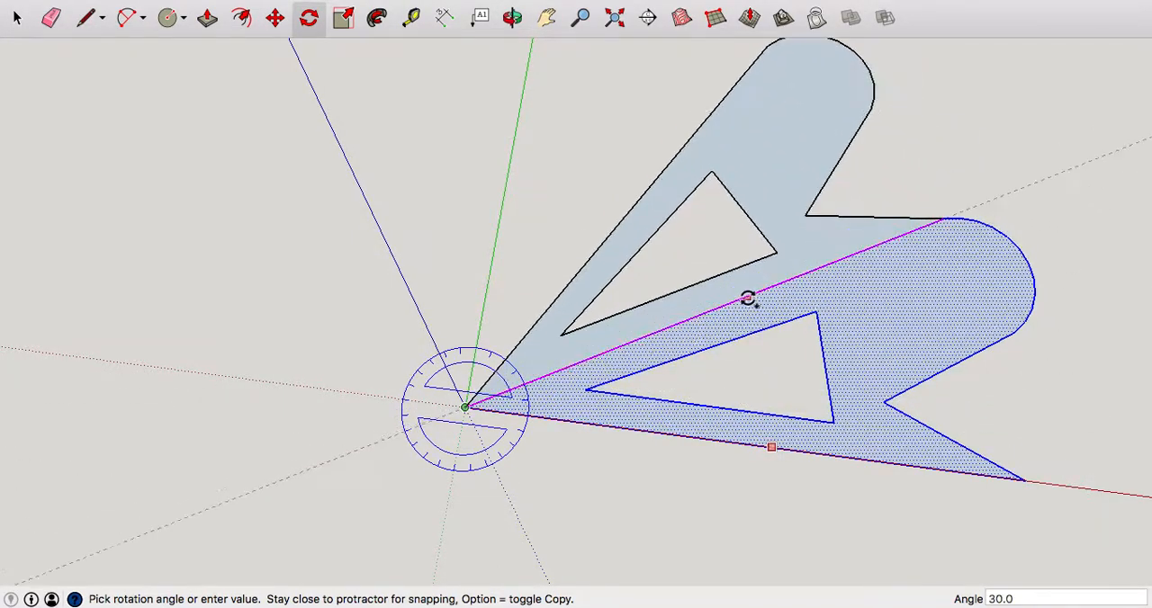
{"action": "left_click", "coordinate": [747, 298]}
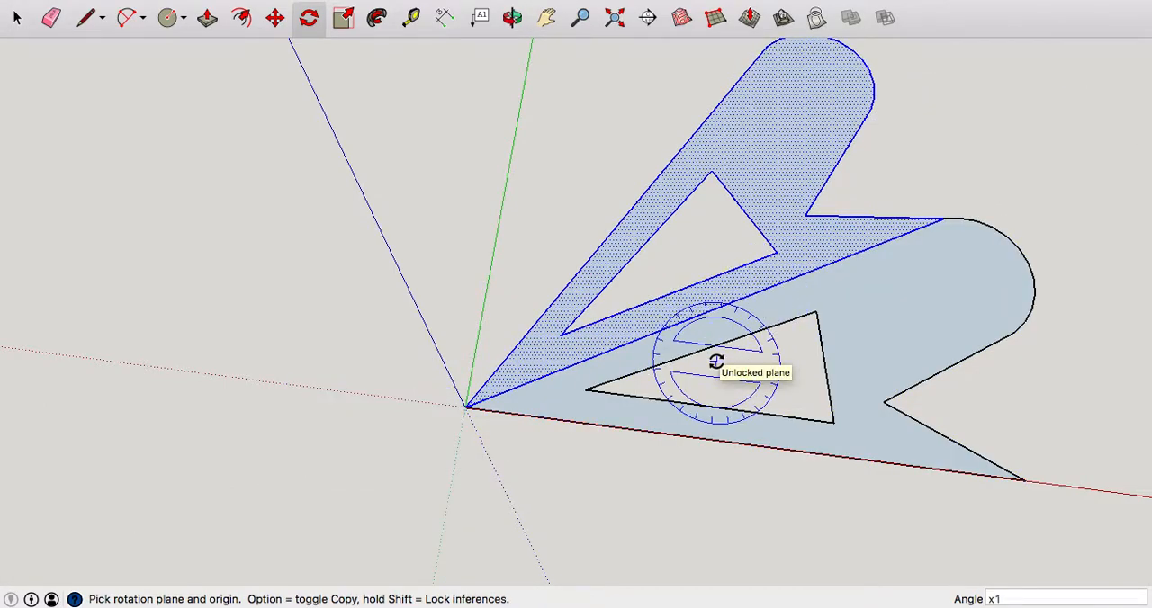
{"action": "key", "text": "Return"}
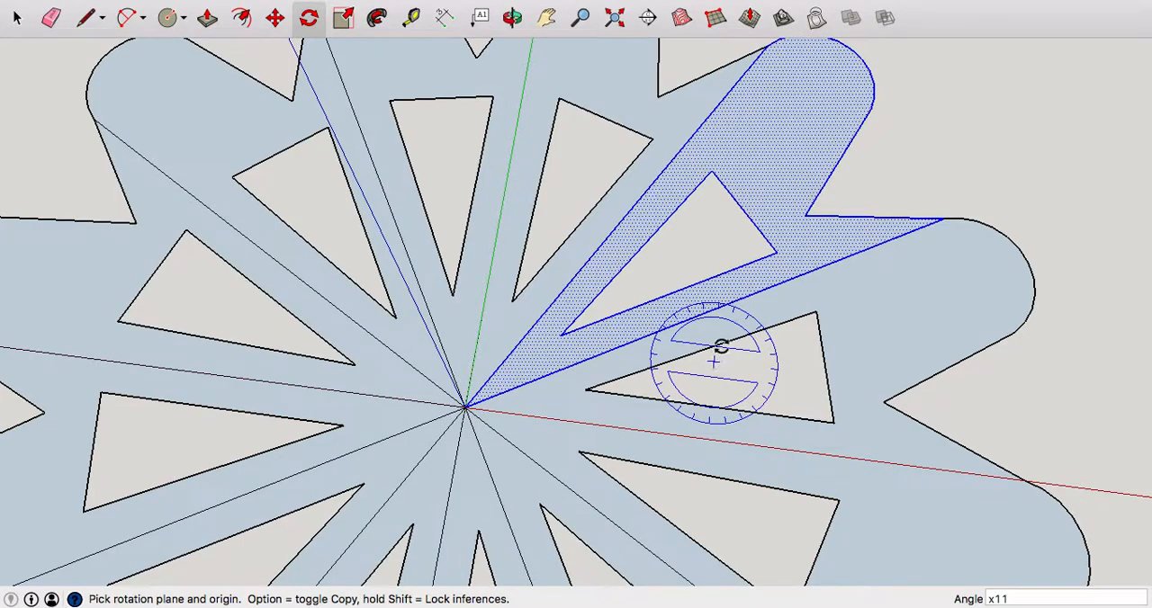
Examine the full ring of wedge copies and the dividing lines between them.
{"action": "scroll", "coordinate": [716, 356], "scroll_direction": "down", "scroll_amount": 5}
{"action": "middle_click_drag", "start_coordinate": [825, 301], "coordinate": [860, 346]}
{"action": "scroll", "coordinate": [825, 489], "scroll_direction": "up", "scroll_amount": 3}
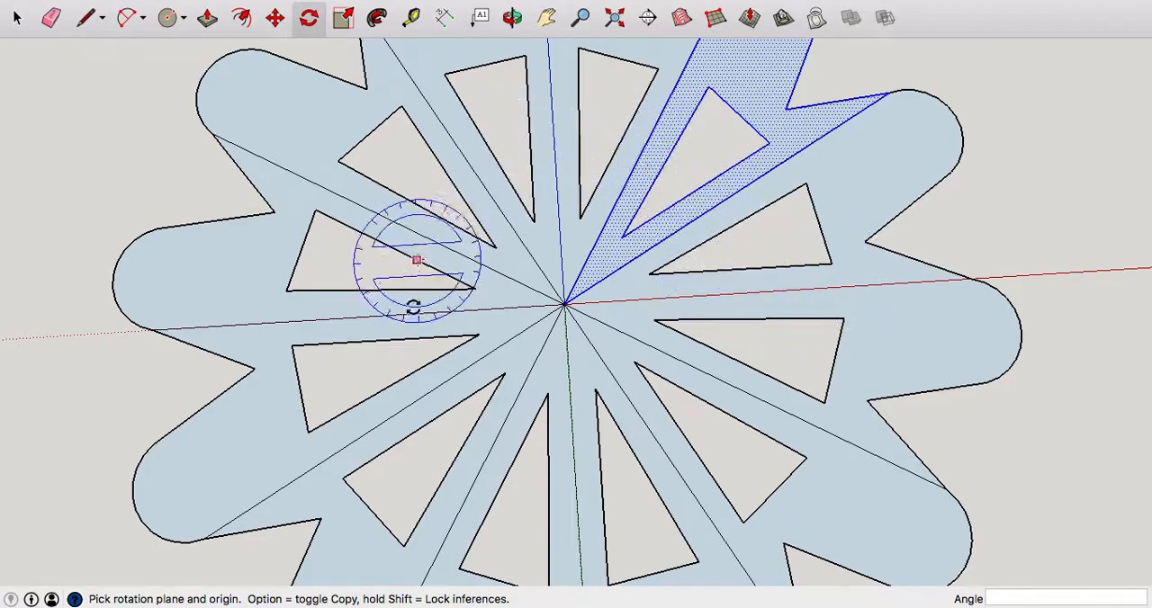
{"action": "scroll", "coordinate": [792, 460], "scroll_direction": "down", "scroll_amount": 2}
{"action": "middle_click_drag", "start_coordinate": [805, 464], "coordinate": [762, 370]}
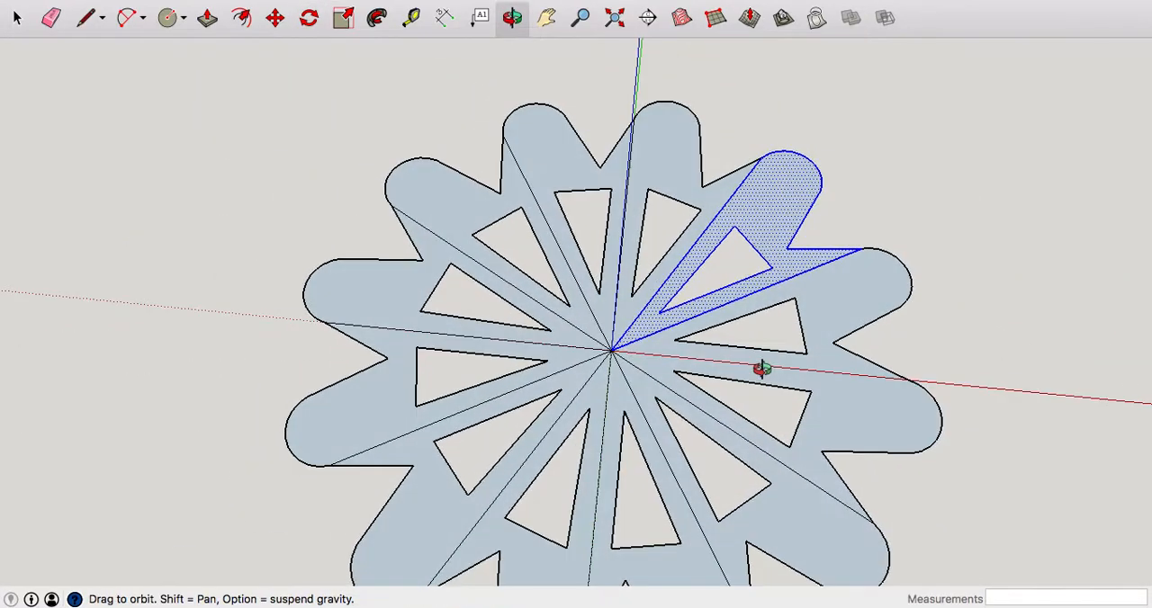
{"action": "scroll", "coordinate": [834, 473], "scroll_direction": "up", "scroll_amount": 4}
{"action": "middle_click_drag", "start_coordinate": [907, 471], "coordinate": [875, 467]}
{"action": "scroll", "coordinate": [875, 467], "scroll_direction": "down", "scroll_amount": 3}
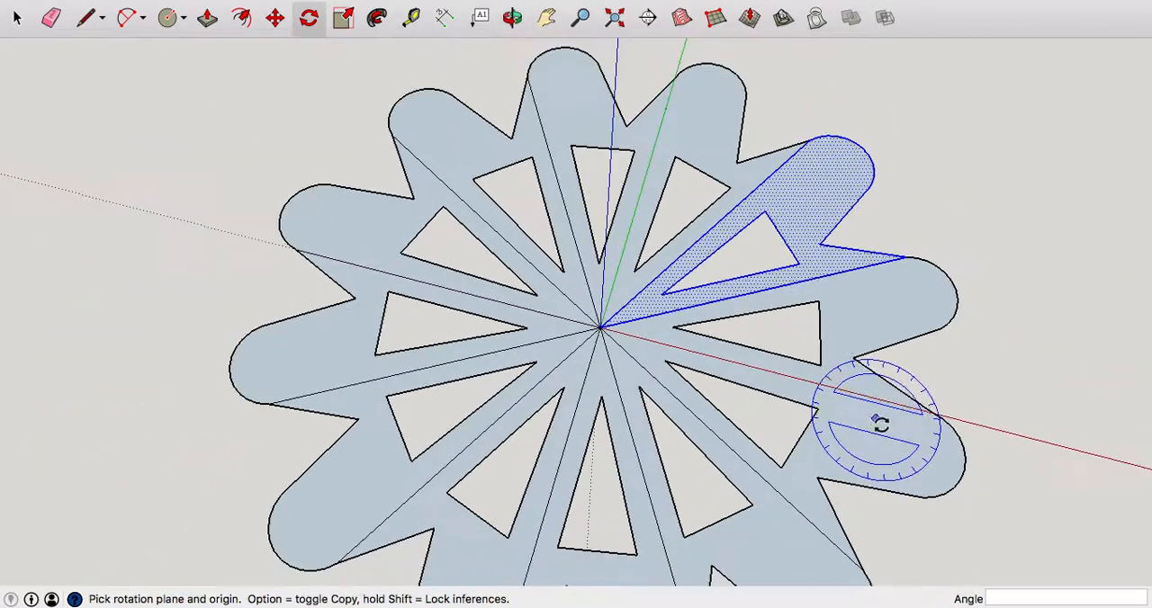
Erase all the radial dividing lines around the origin to merge the wedges into one face.
{"action": "scroll", "coordinate": [708, 450], "scroll_direction": "up", "scroll_amount": 3}
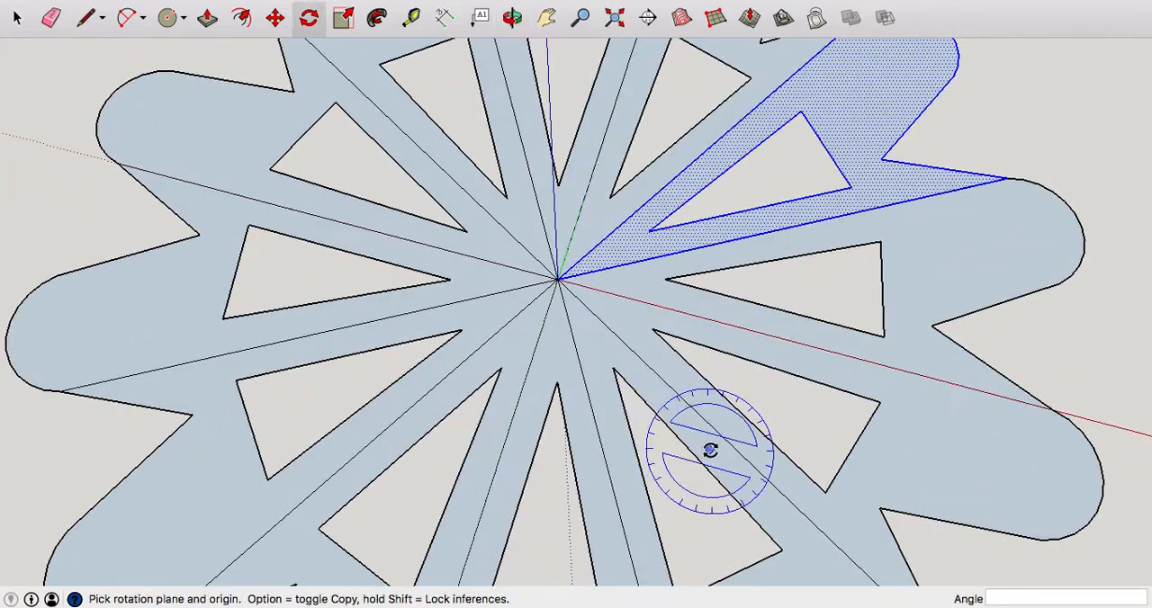
{"action": "left_click", "coordinate": [51, 20]}
{"action": "mouse_move", "coordinate": [574, 261]}
{"action": "left_mouse_down"}
{"action": "mouse_move", "coordinate": [532, 300]}
{"action": "mouse_move", "coordinate": [543, 256]}
{"action": "left_mouse_up"}
{"action": "left_click_drag", "start_coordinate": [605, 283], "coordinate": [616, 308]}
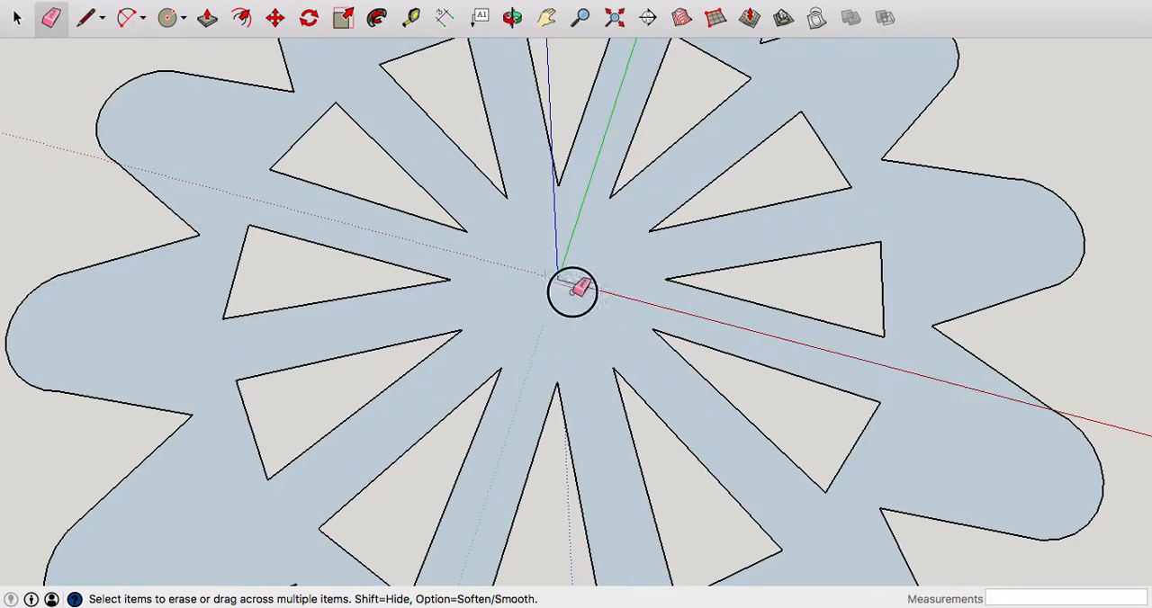
{"action": "scroll", "coordinate": [633, 319], "scroll_direction": "down", "scroll_amount": 8}
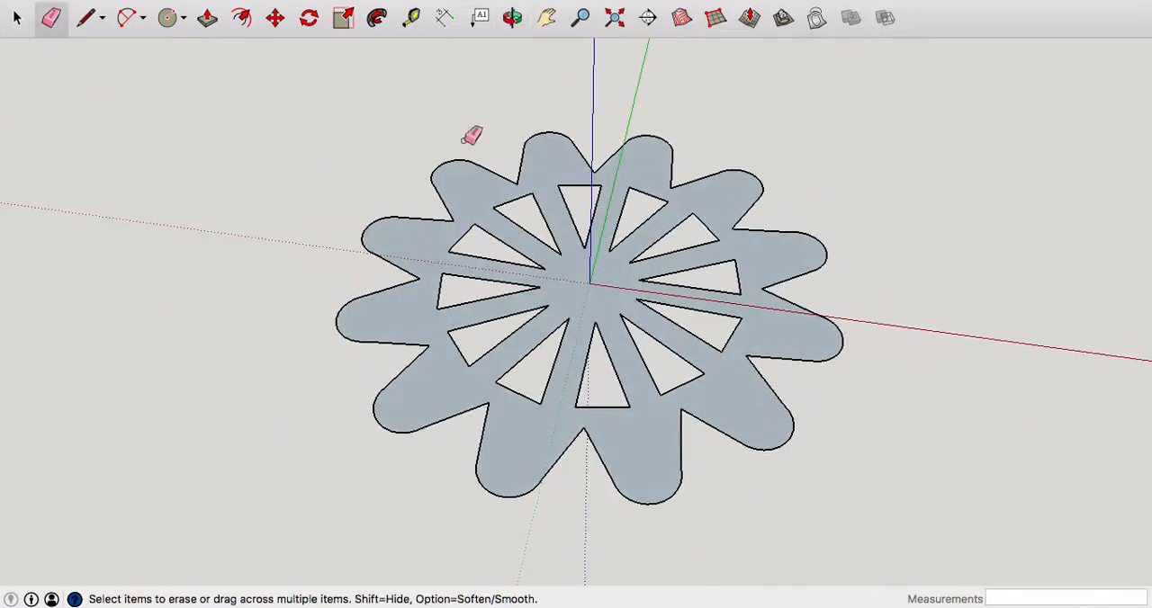
Extrude the merged gear-like face upward by about 40 mm with Push/Pull.
{"action": "left_click", "coordinate": [207, 20]}
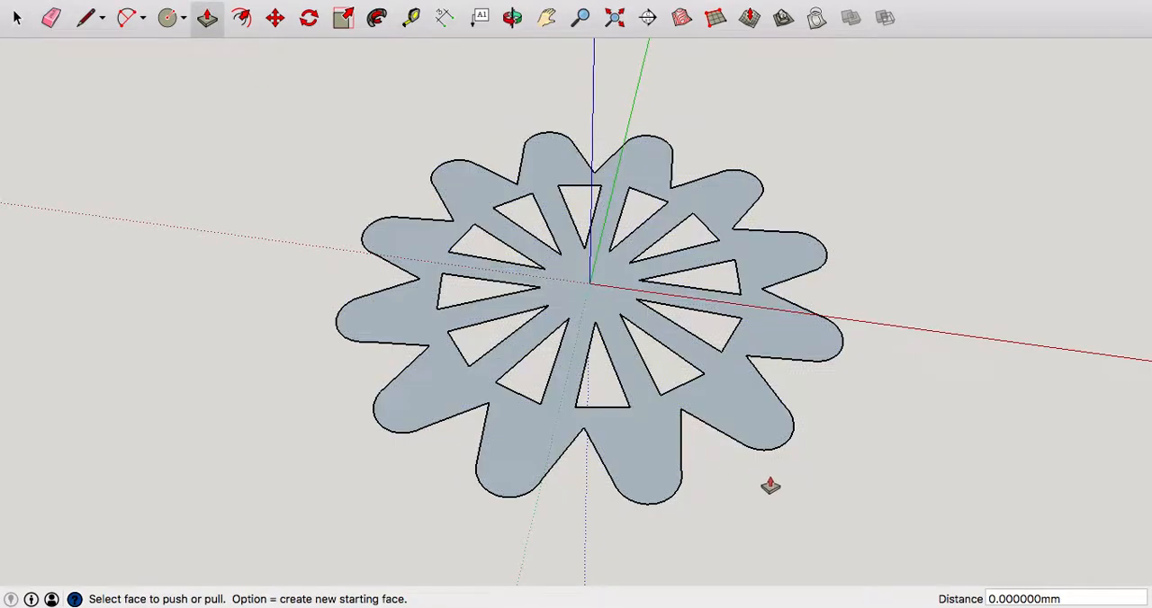
{"action": "middle_click_drag", "start_coordinate": [766, 483], "coordinate": [774, 429]}
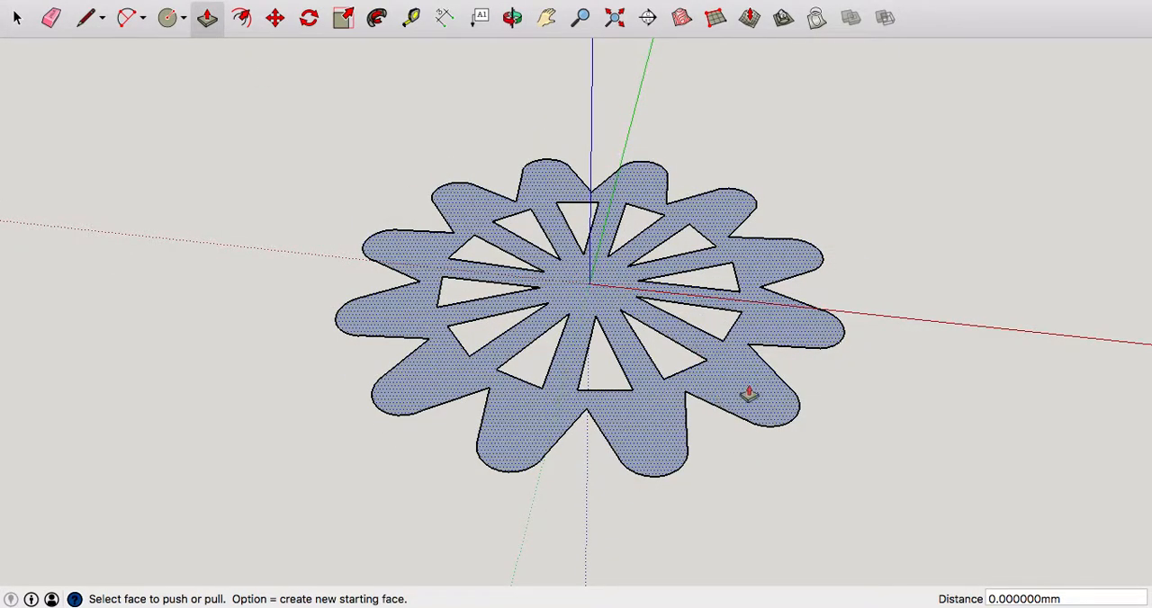
{"action": "left_click_drag", "start_coordinate": [753, 393], "coordinate": [752, 338]}
{"action": "middle_click_drag", "start_coordinate": [892, 327], "coordinate": [952, 484]}
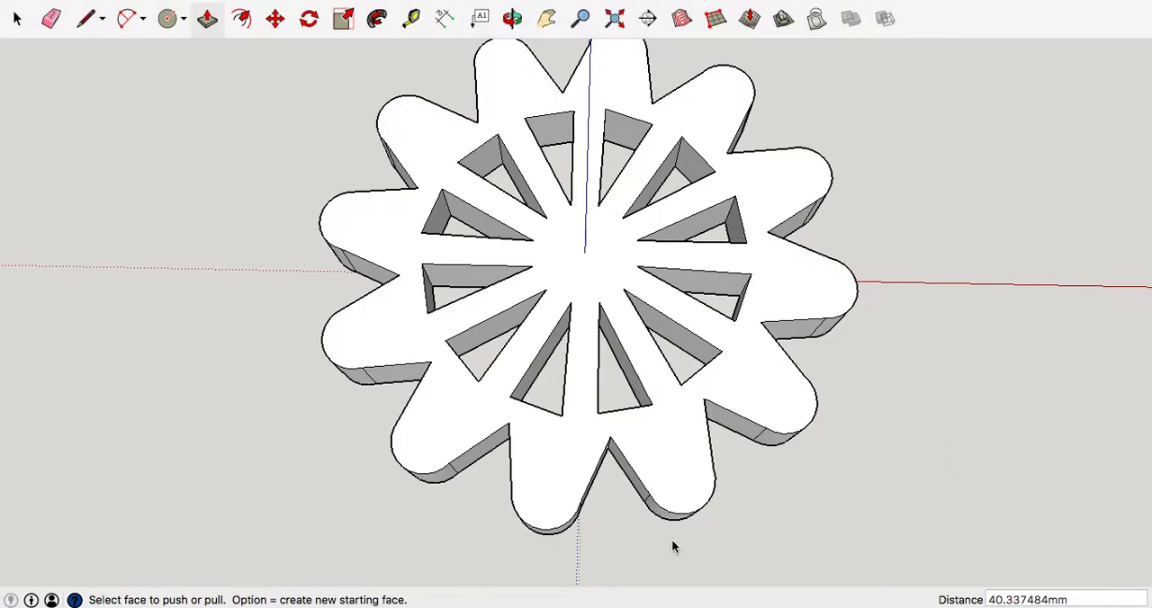
Select the entire extruded shape and open the STL export options for it.
{"action": "scroll", "coordinate": [671, 539], "scroll_direction": "down", "scroll_amount": 2}
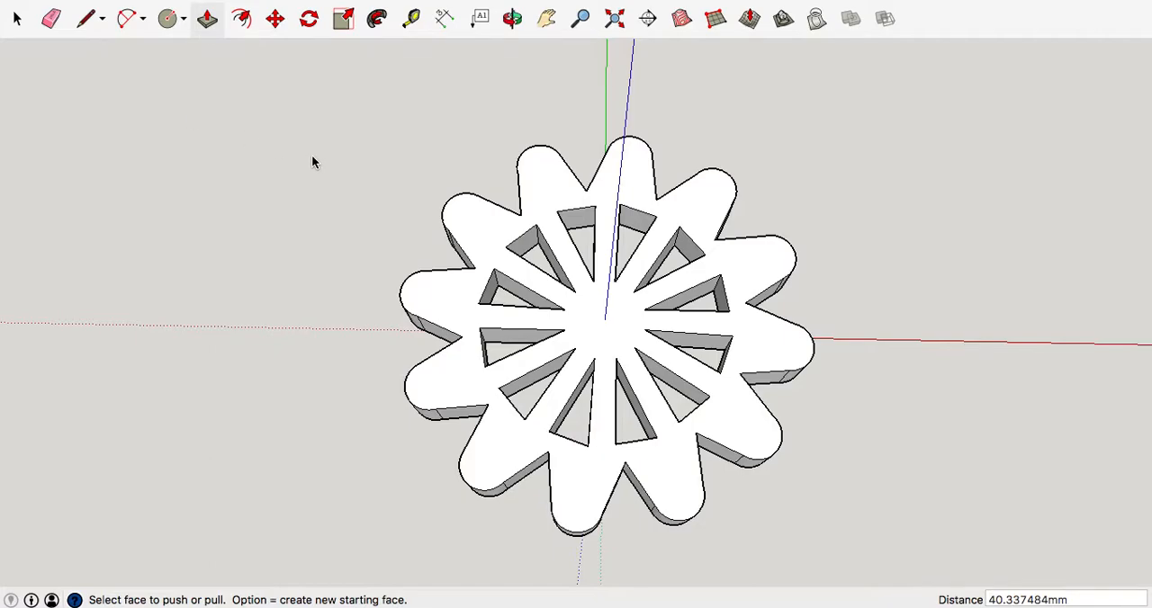
{"action": "left_click", "coordinate": [18, 20]}
{"action": "left_click_drag", "start_coordinate": [314, 89], "coordinate": [869, 585]}
{"action": "left_click_drag", "start_coordinate": [289, 81], "coordinate": [842, 580]}
{"action": "left_click", "coordinate": [130, 1]}
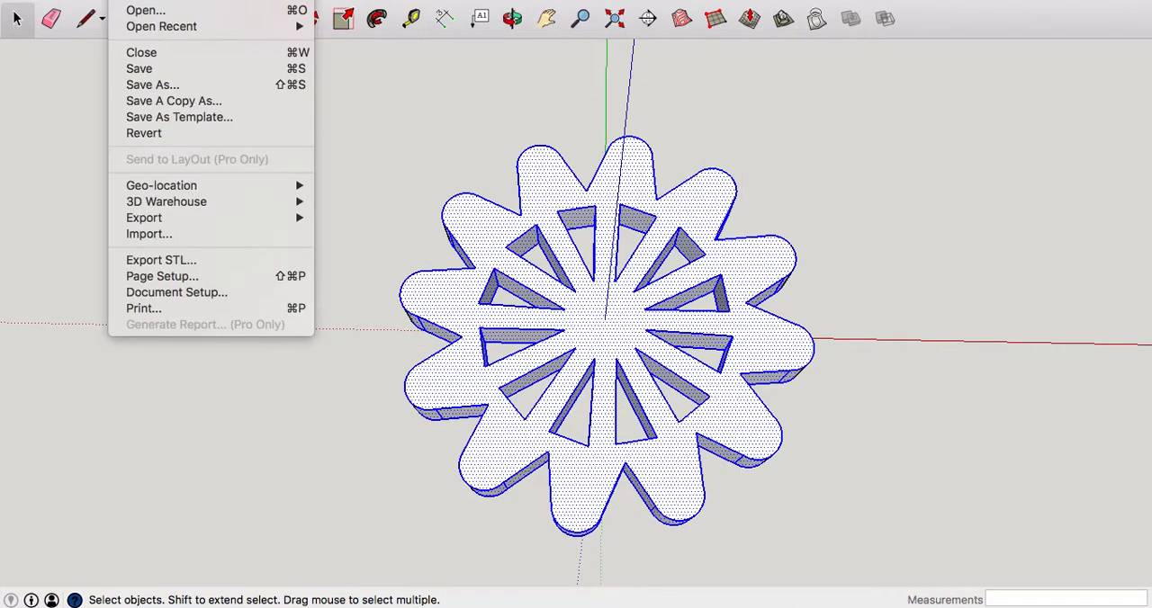
{"action": "left_click", "coordinate": [182, 261]}
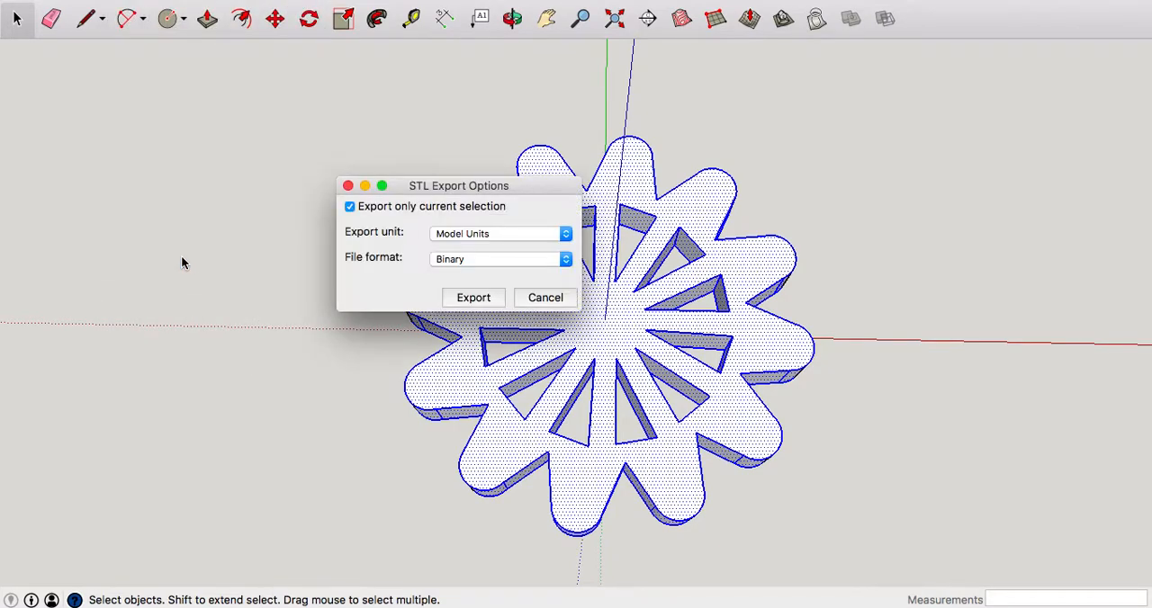